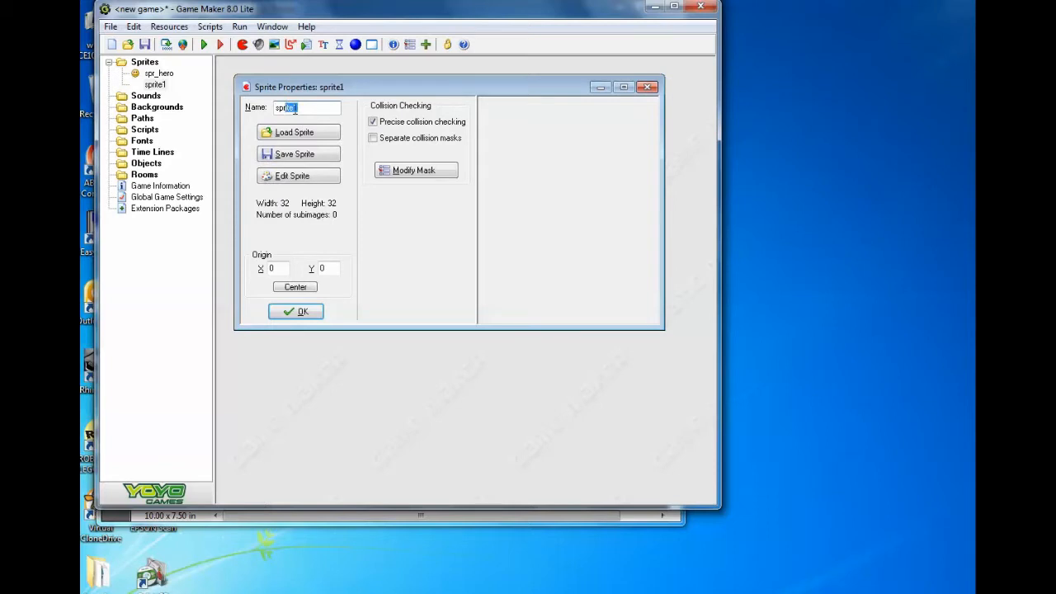
- Name the new sprite spr_block and create a blank 32 x 32 image for it
type("_block")
left_click(299, 183)
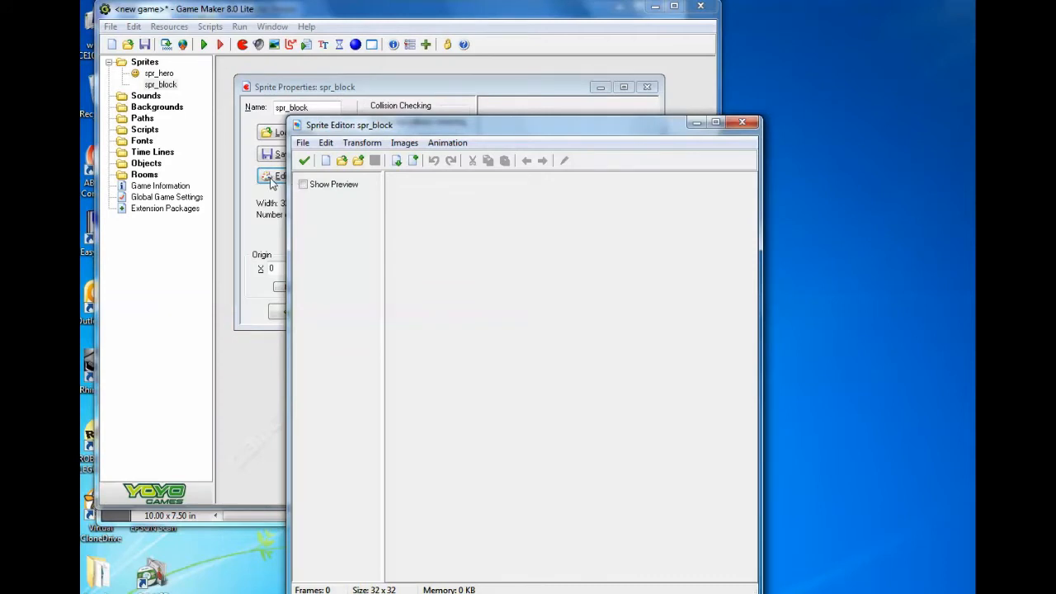
left_click_drag(302, 126, 386, 98)
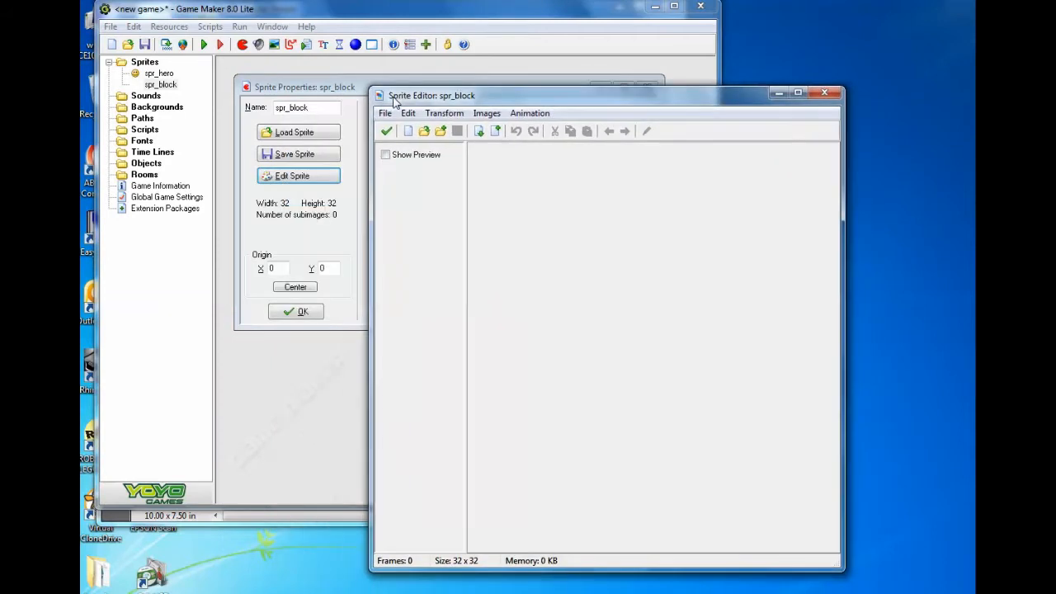
left_click(386, 132)
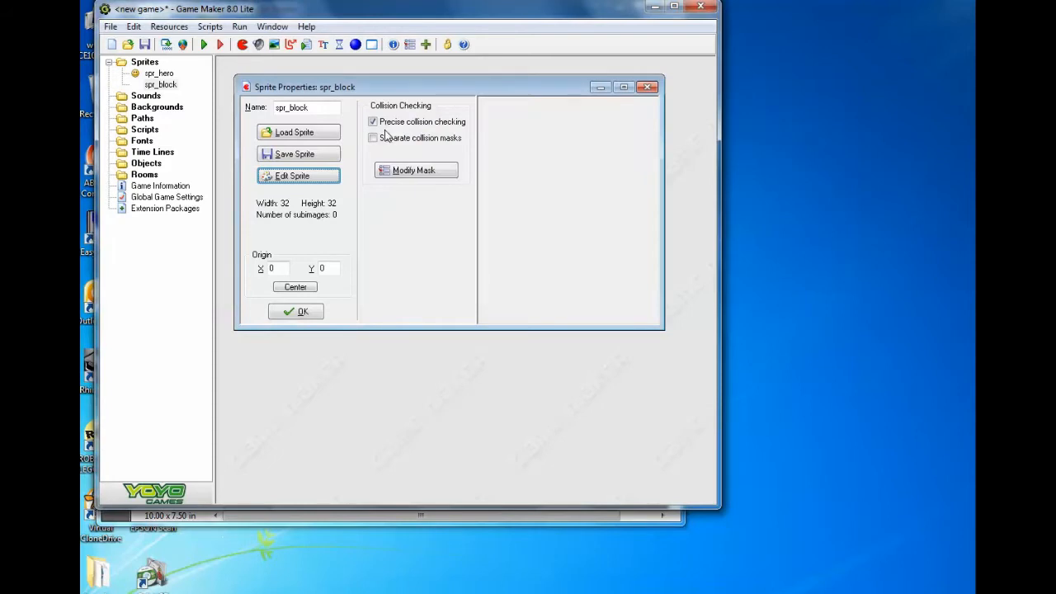
left_click(297, 177)
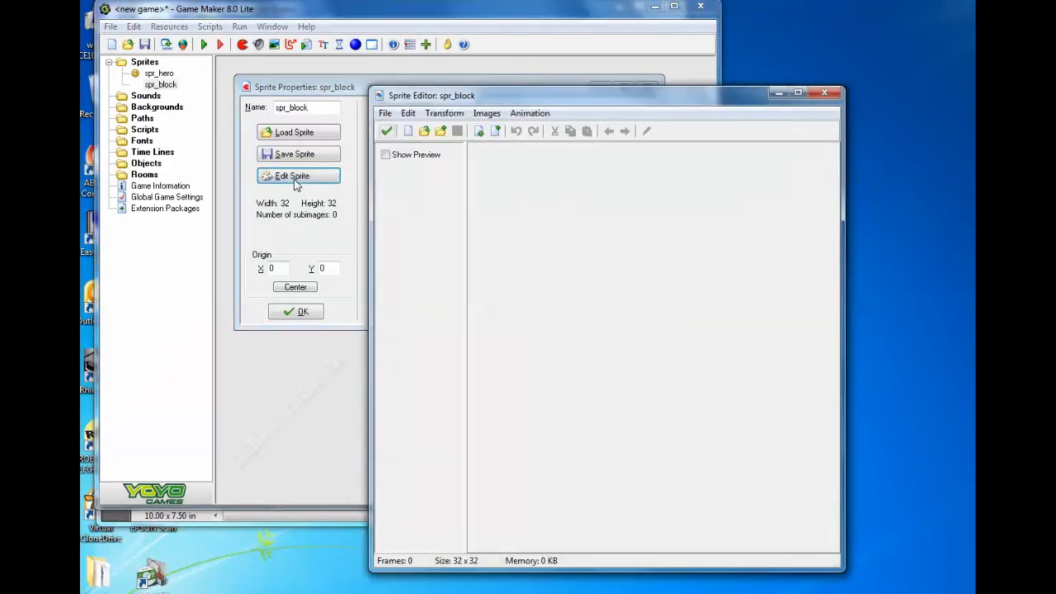
left_click(384, 113)
left_click(402, 132)
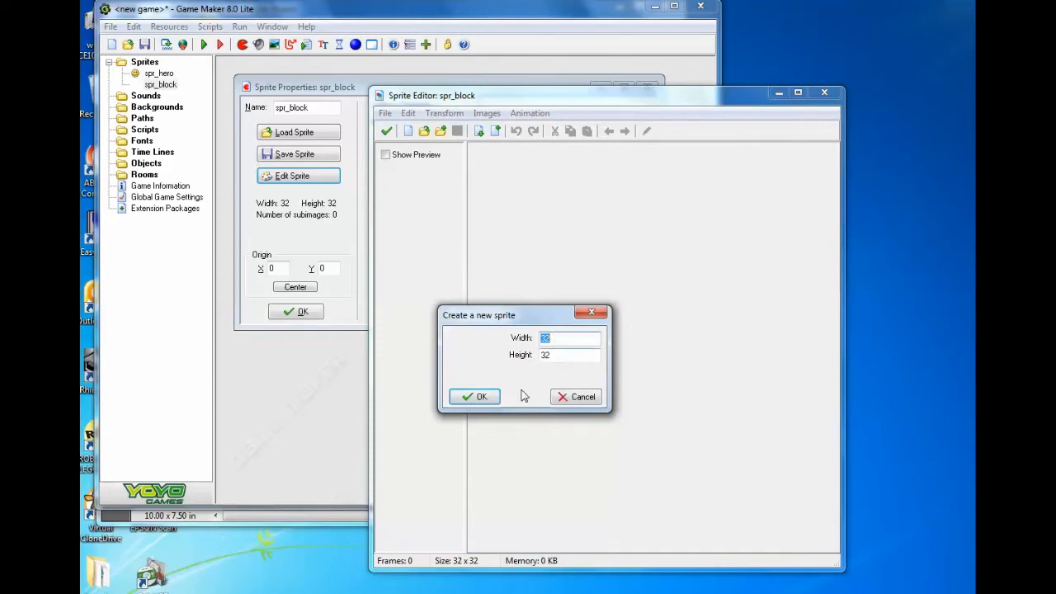
left_click(473, 396)
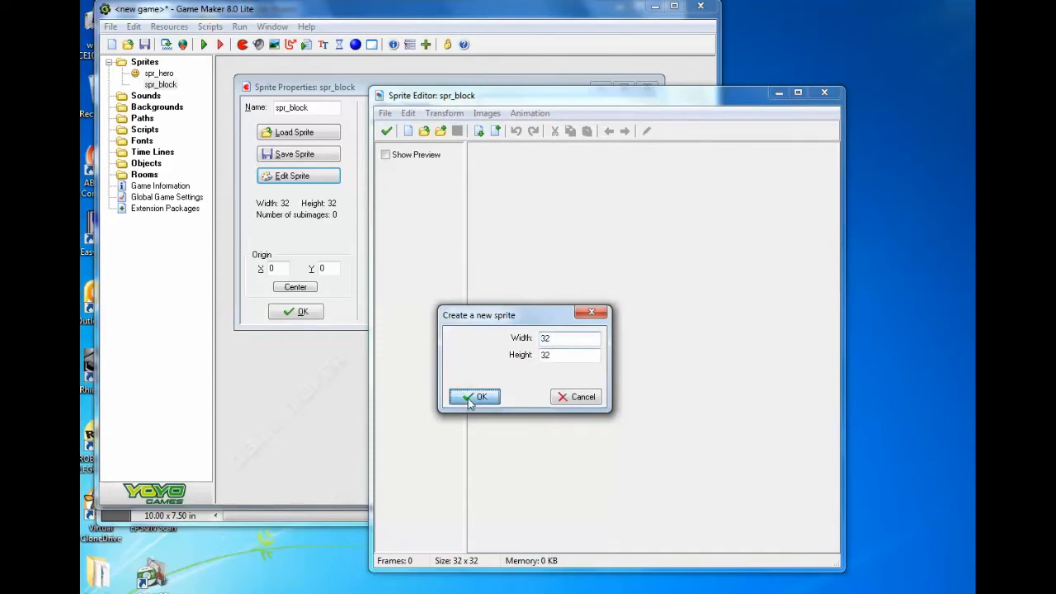
- Fill the whole spr_block image with black and save the sprite
left_click(543, 175)
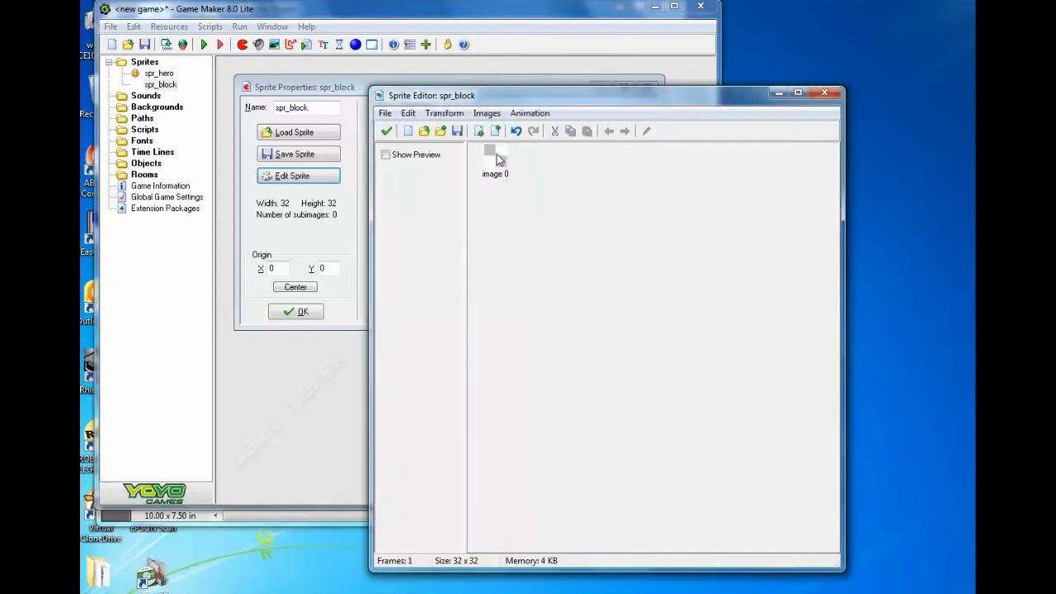
double_click(495, 157)
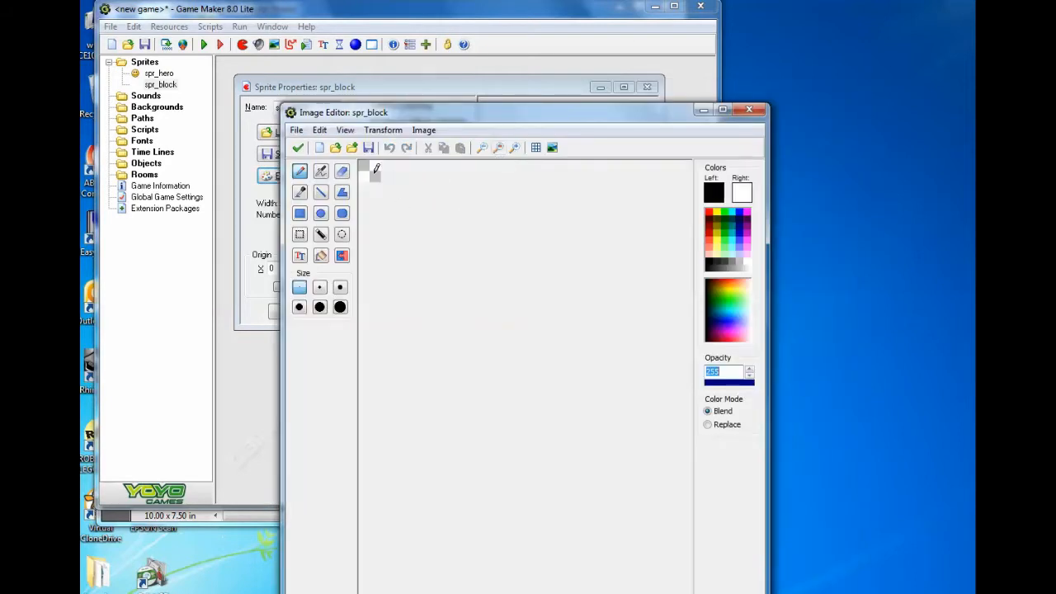
left_click(322, 255)
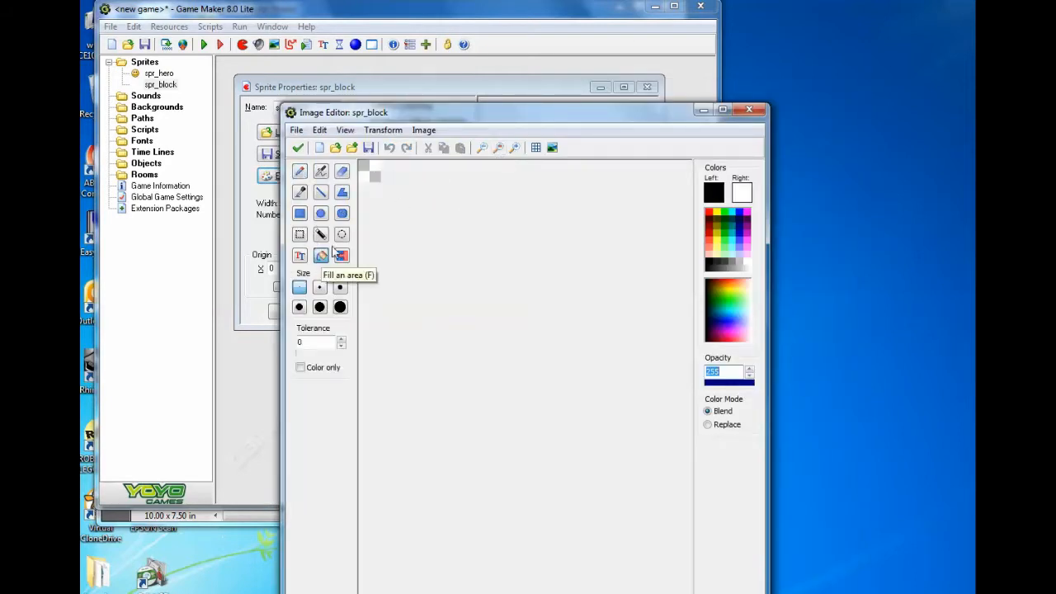
left_click(370, 169)
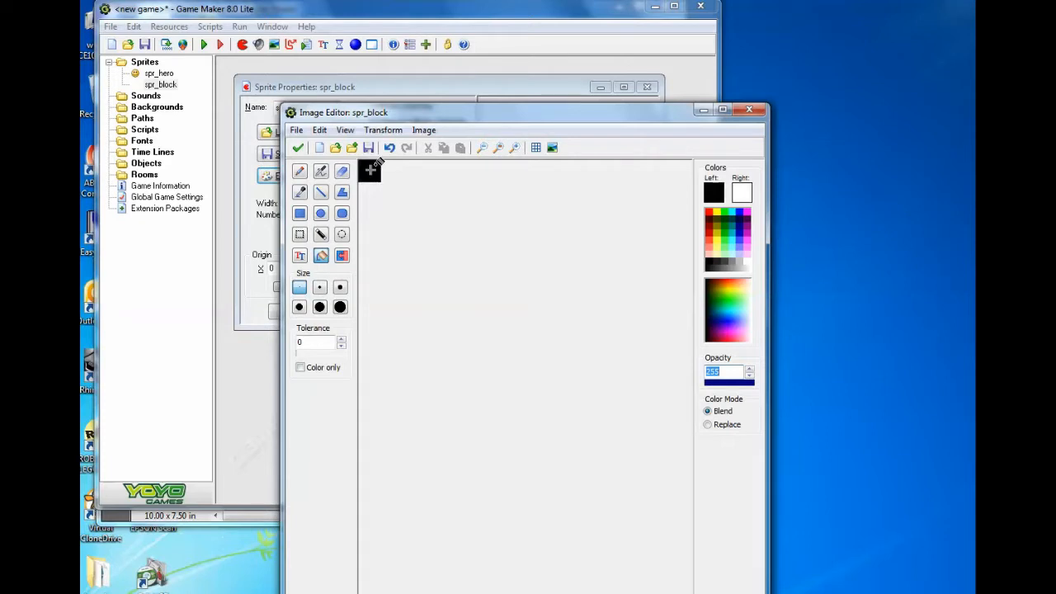
left_click(297, 148)
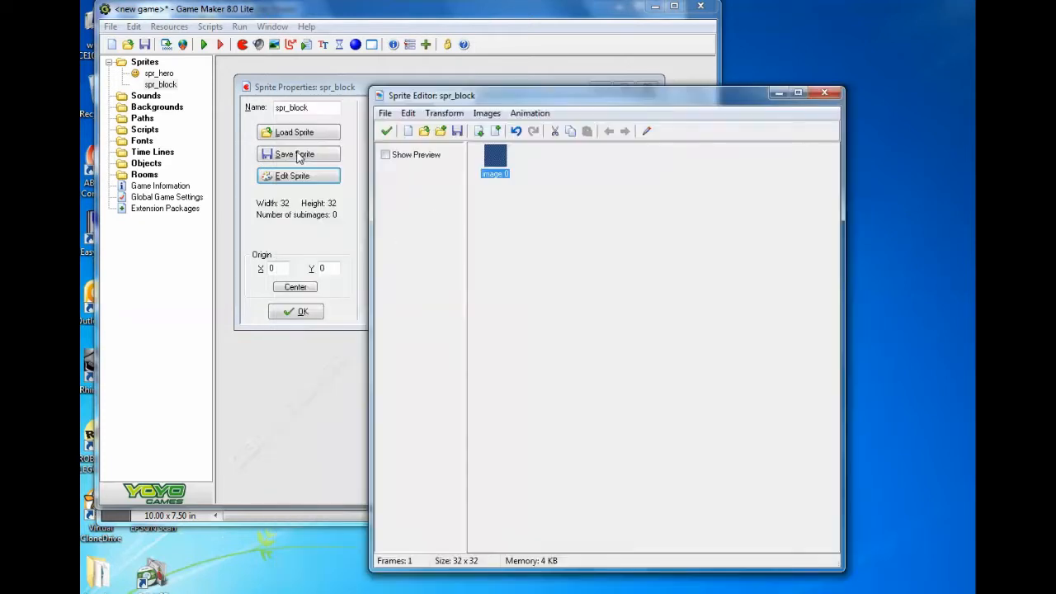
left_click(386, 130)
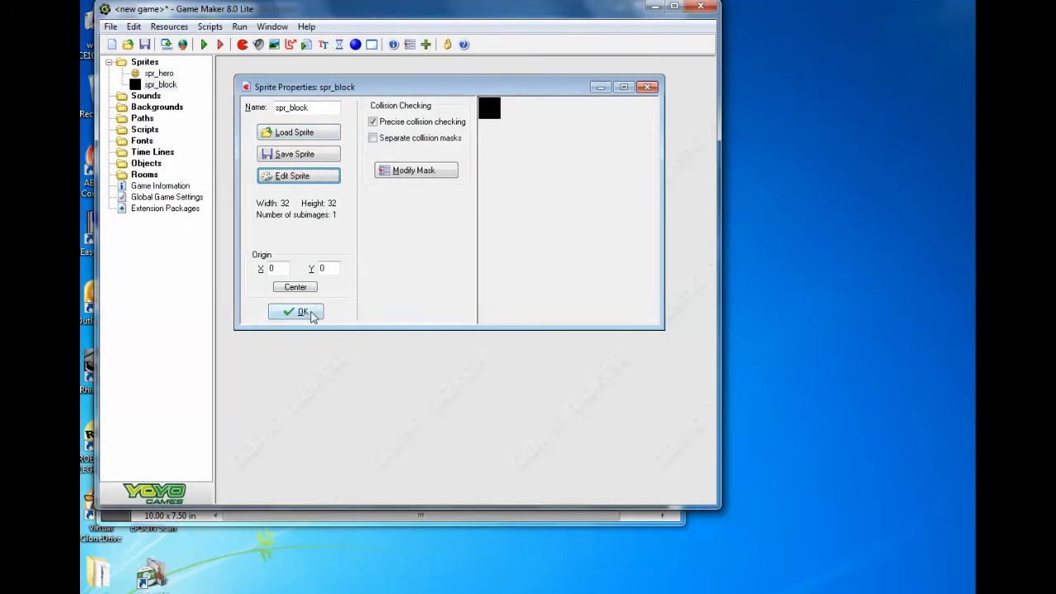
left_click(302, 312)
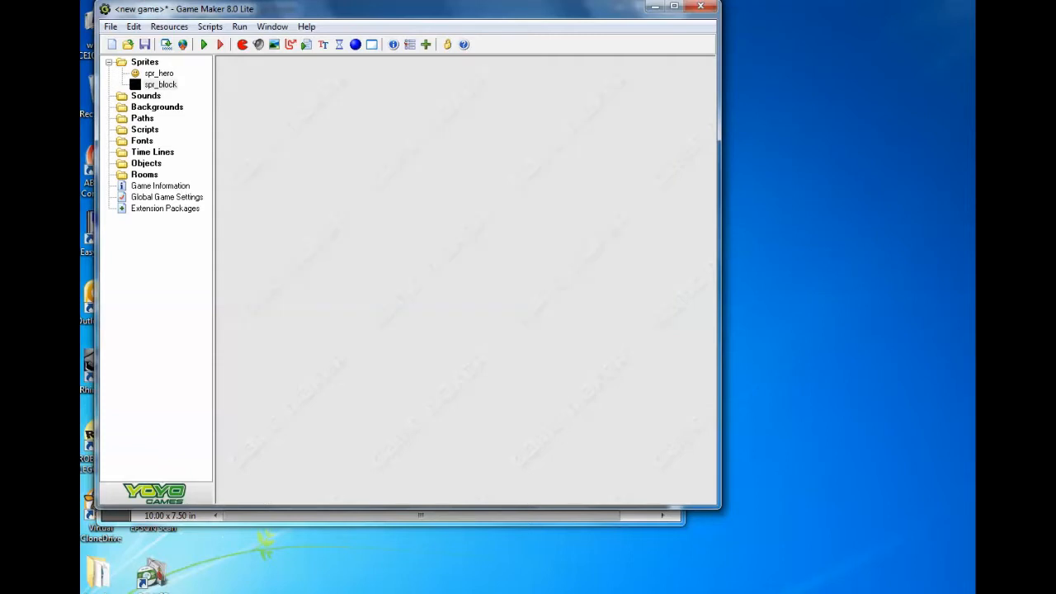
- Create an object named obj_block that uses the spr_block sprite
right_click(123, 162)
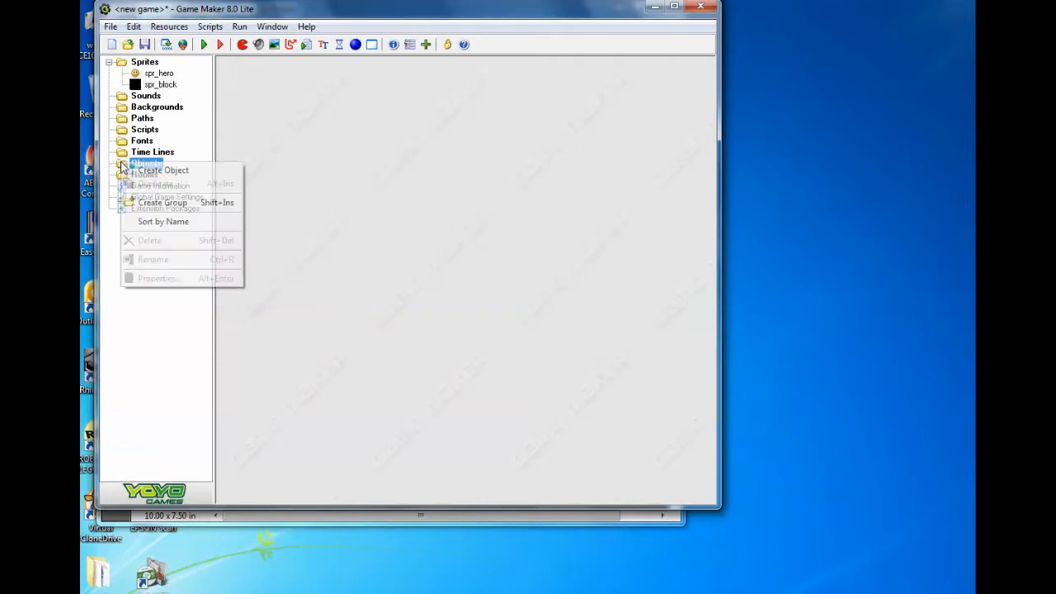
left_click(159, 170)
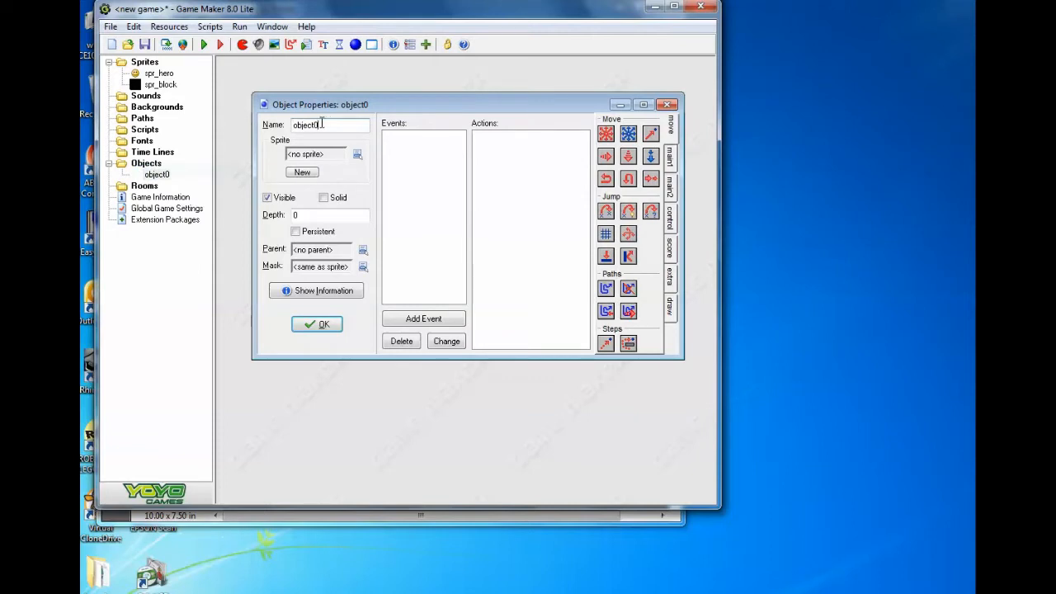
left_click_drag(323, 123, 306, 124)
type("j_block")
left_click(357, 155)
left_click(396, 186)
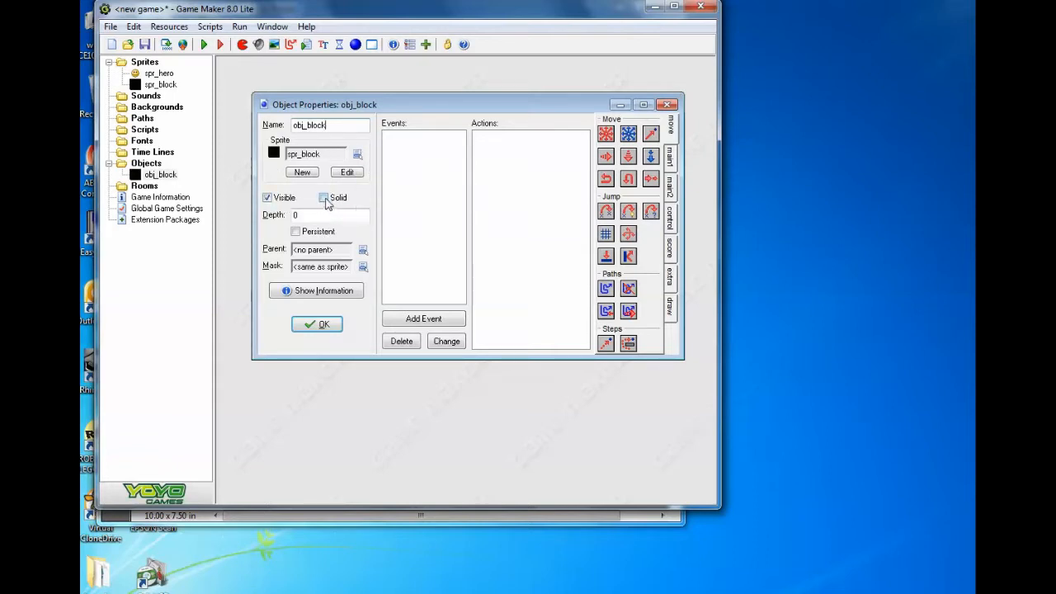
left_click(332, 326)
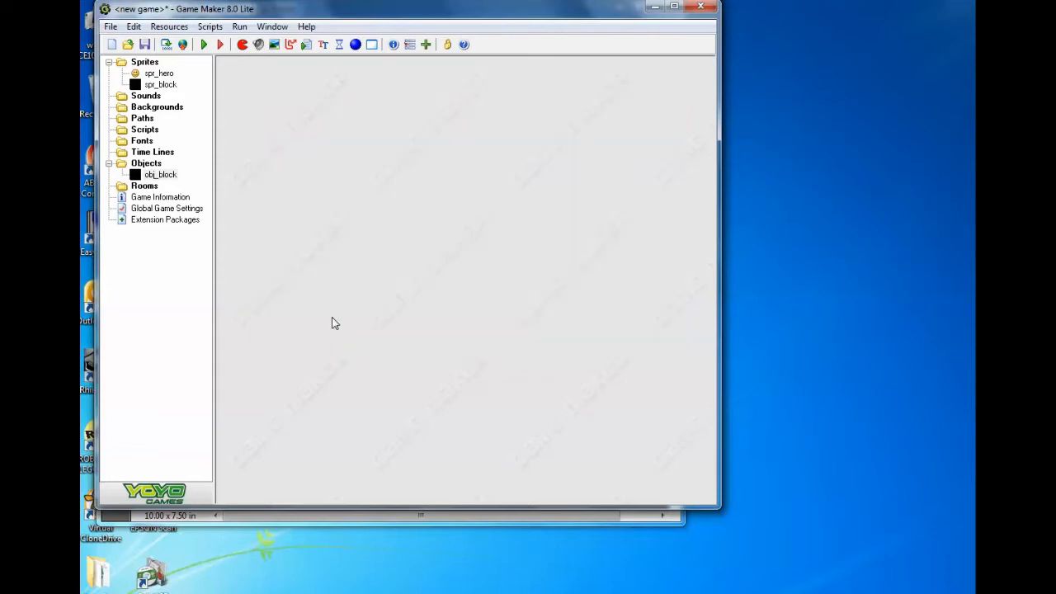
- Create a second object named obj_hero and assign it the spr_hero sprite
right_click(146, 163)
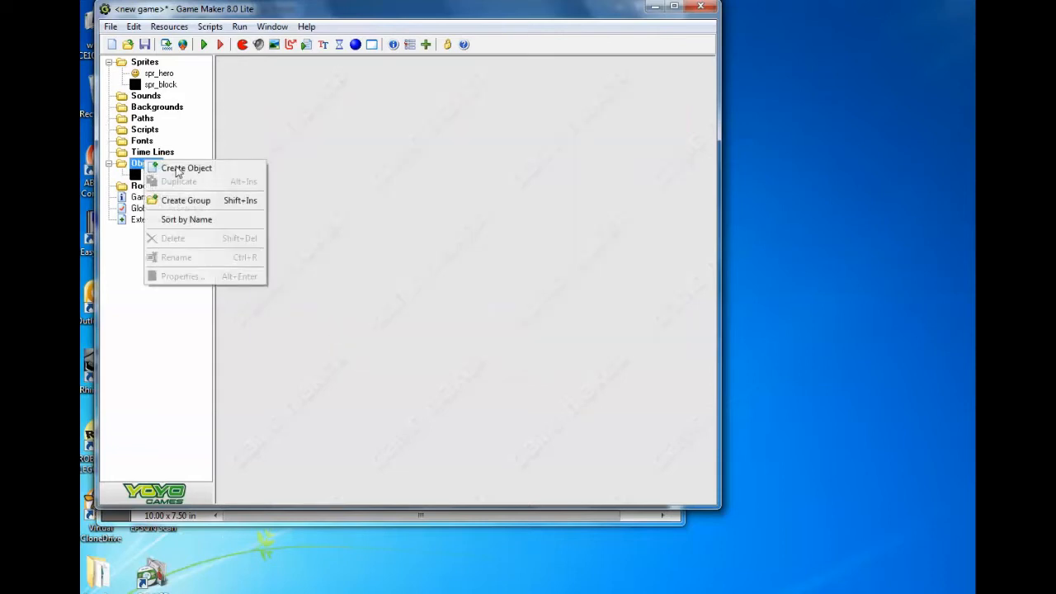
left_click(446, 363)
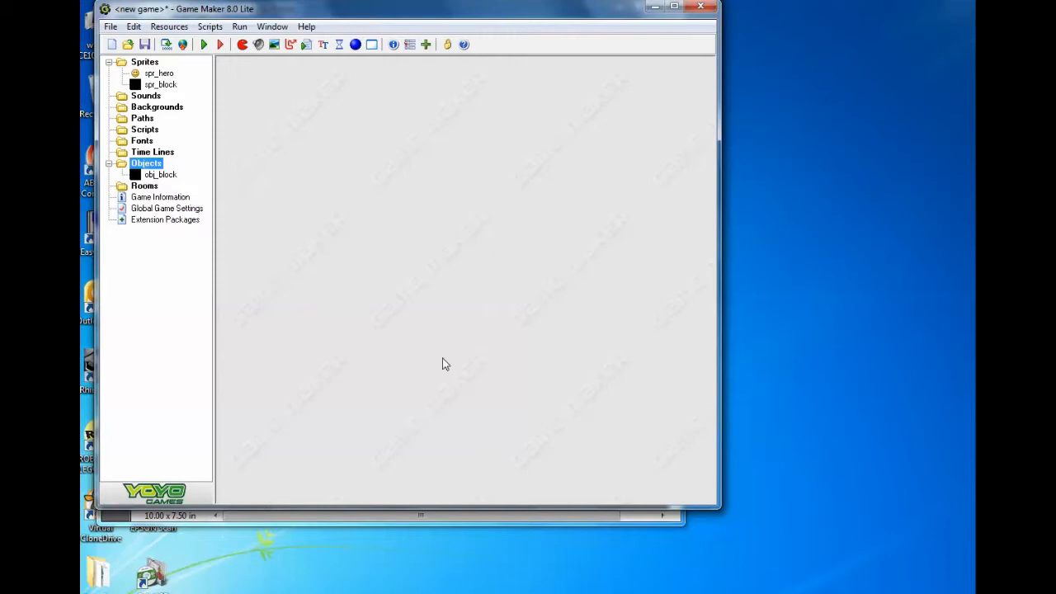
right_click(148, 169)
left_click(189, 178)
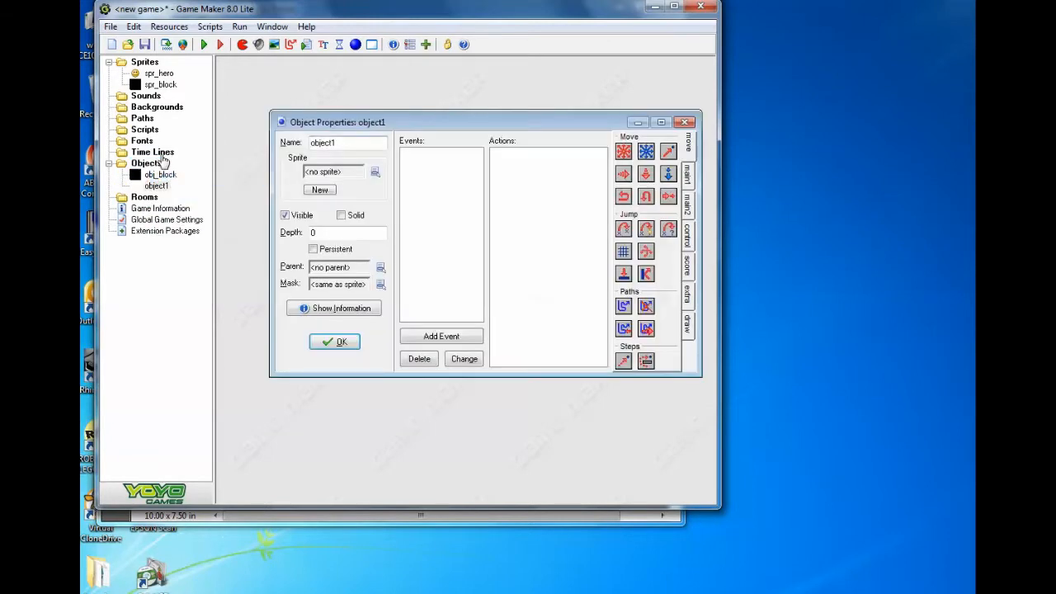
left_click_drag(352, 143, 324, 142)
type("_hero")
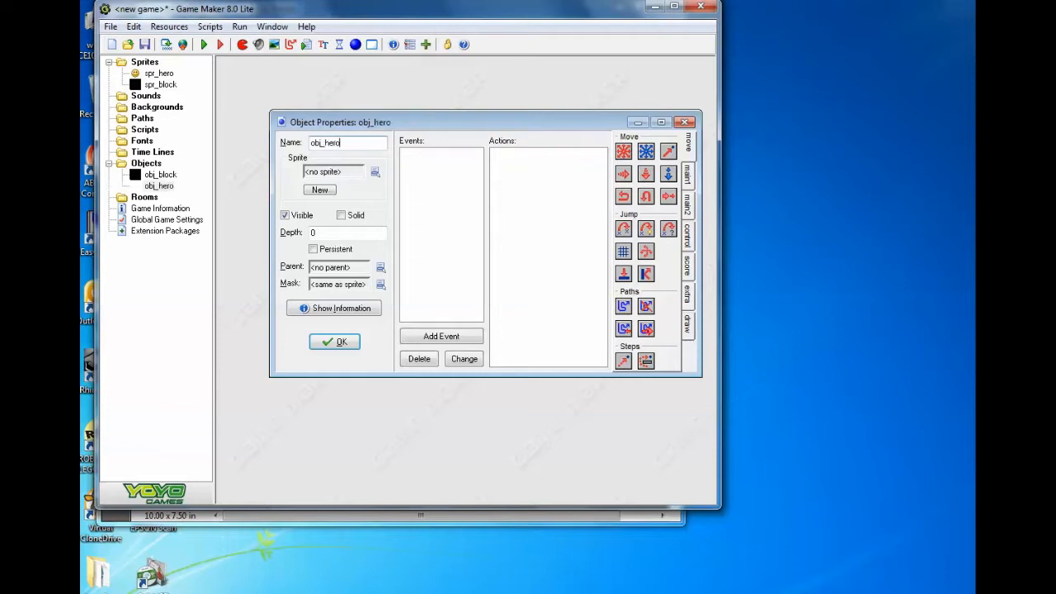
left_click(375, 171)
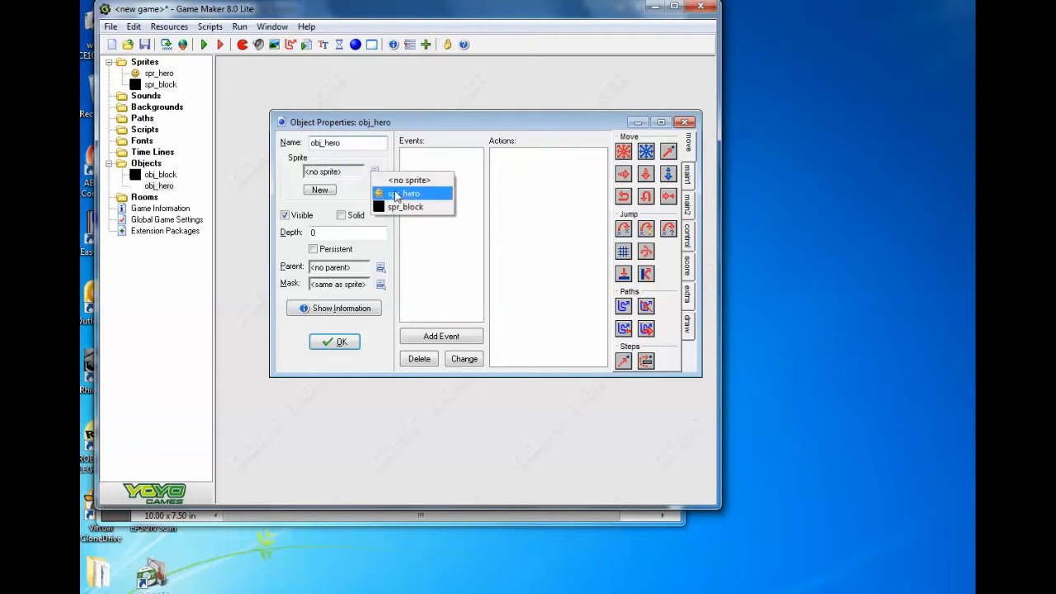
left_click(398, 193)
left_click(439, 212)
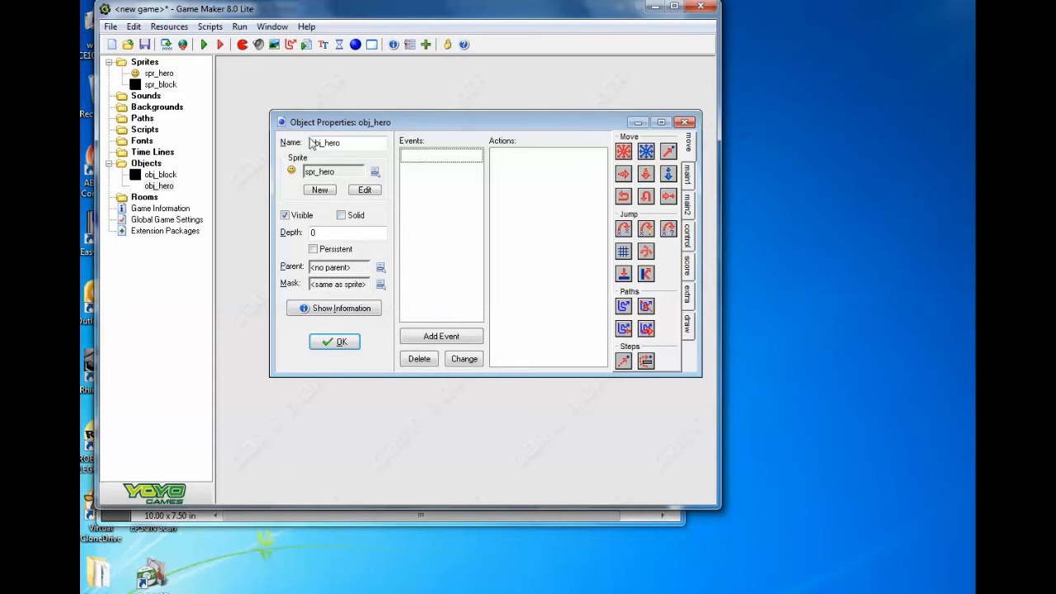
- Add a normal Step event to obj_hero
left_click(441, 336)
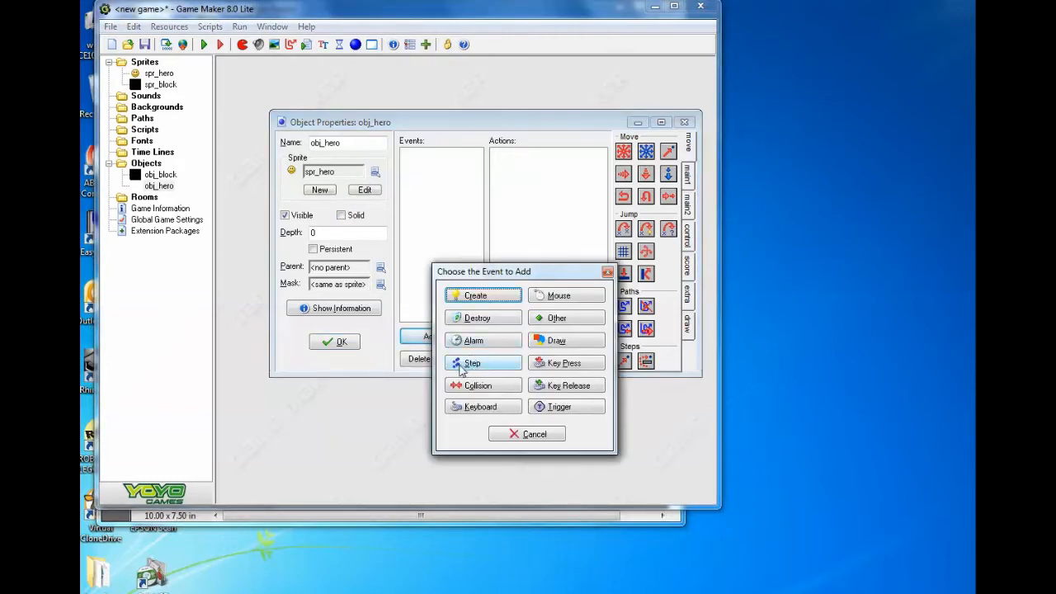
left_click(463, 365)
left_click(491, 375)
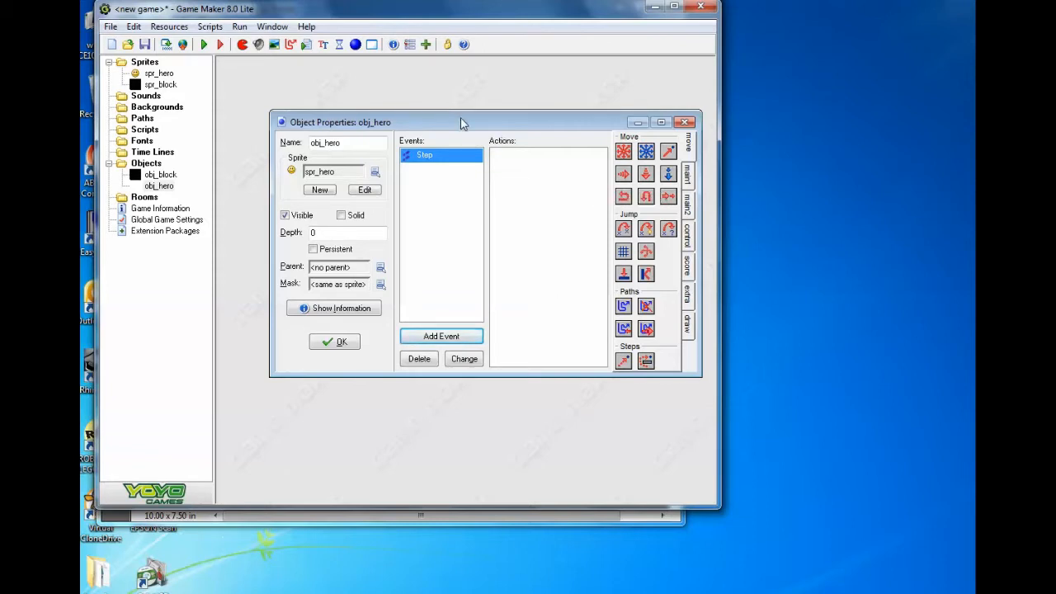
- Switch to the Platform Game Cheat Sheet in Adobe Reader and read the Check Empty settings for the hero's gravity
left_click(651, 7)
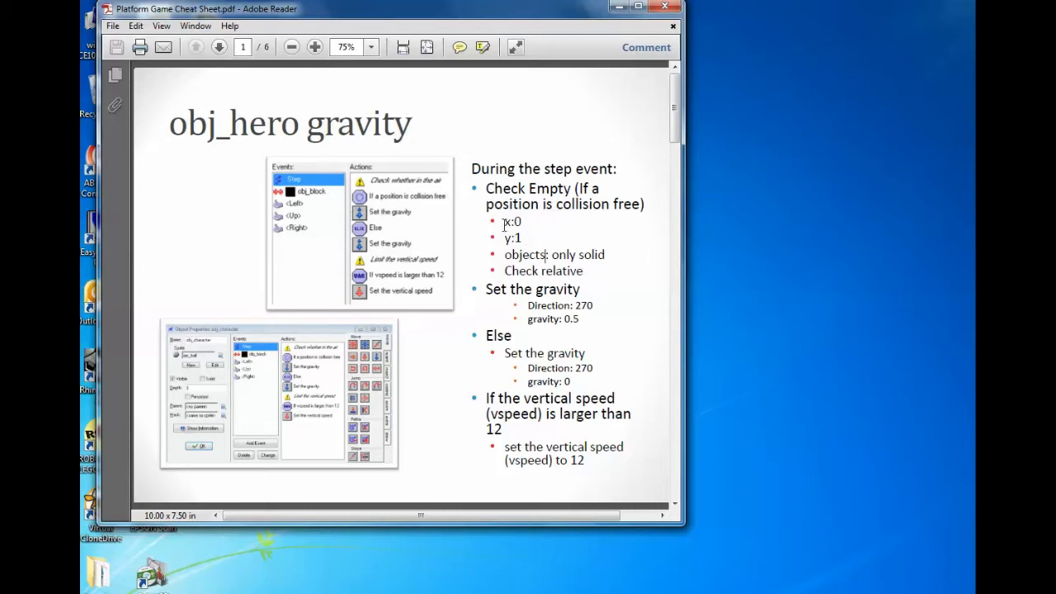
left_click_drag(503, 222, 526, 239)
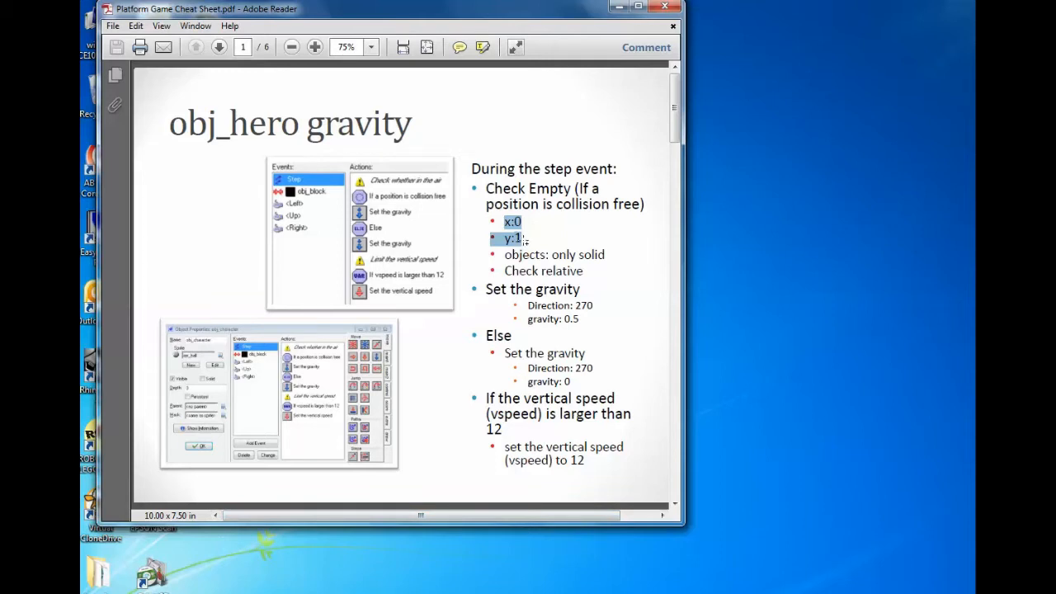
left_click_drag(521, 238, 592, 274)
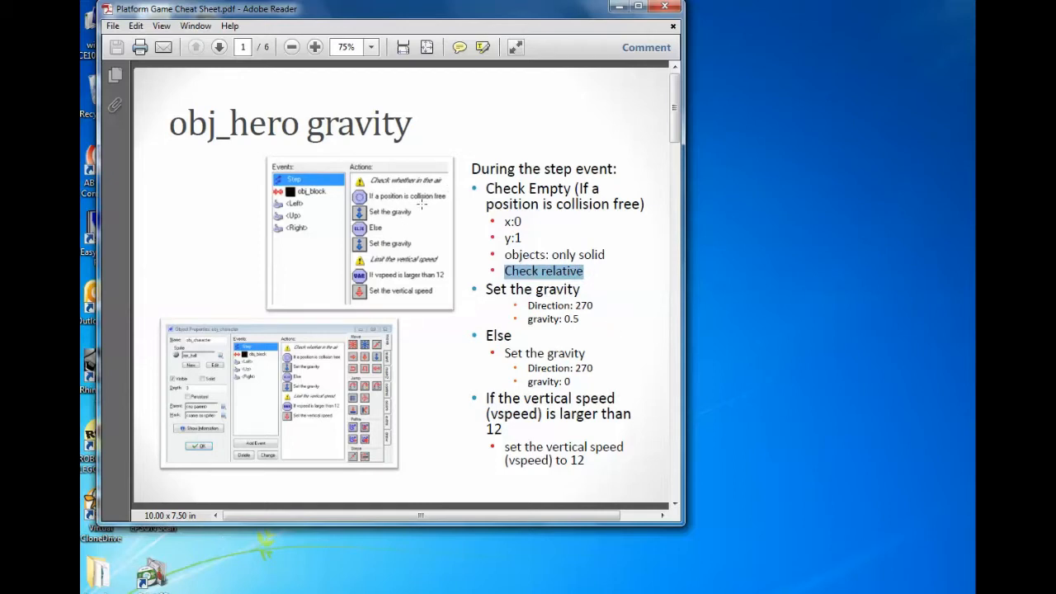
- Back in Game Maker, add a Check Empty action to obj_hero's Step event with x 0, y 1, only solid objects and Relative enabled
key("alt+Tab")
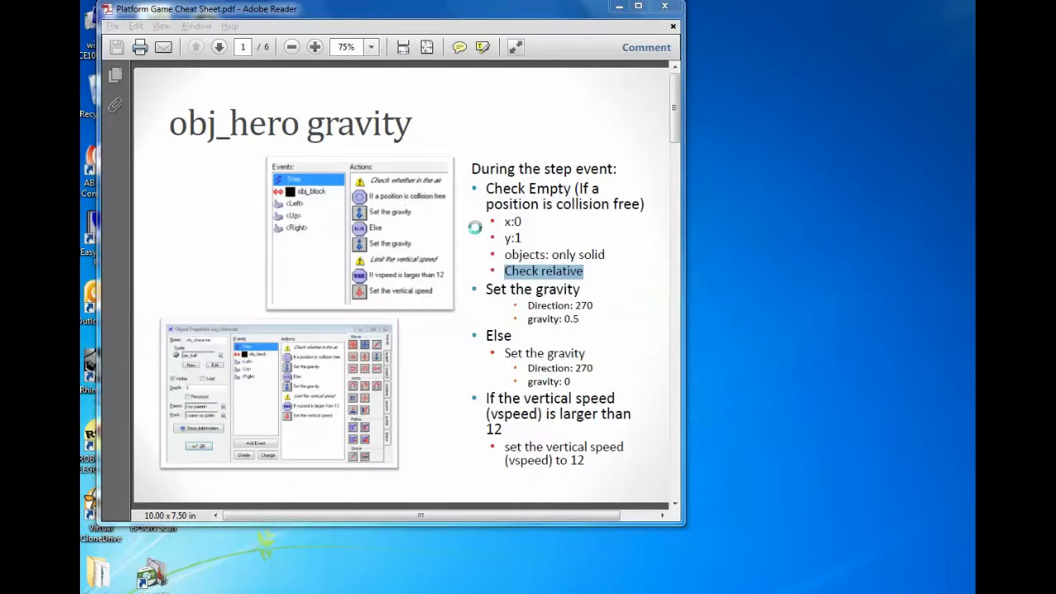
left_click(688, 233)
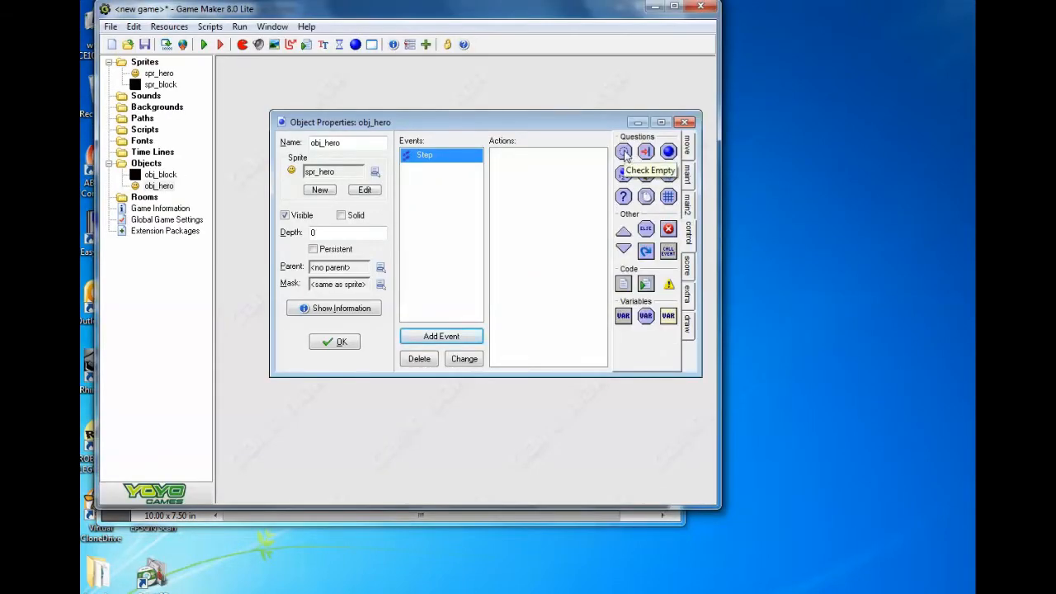
left_click_drag(624, 154, 532, 165)
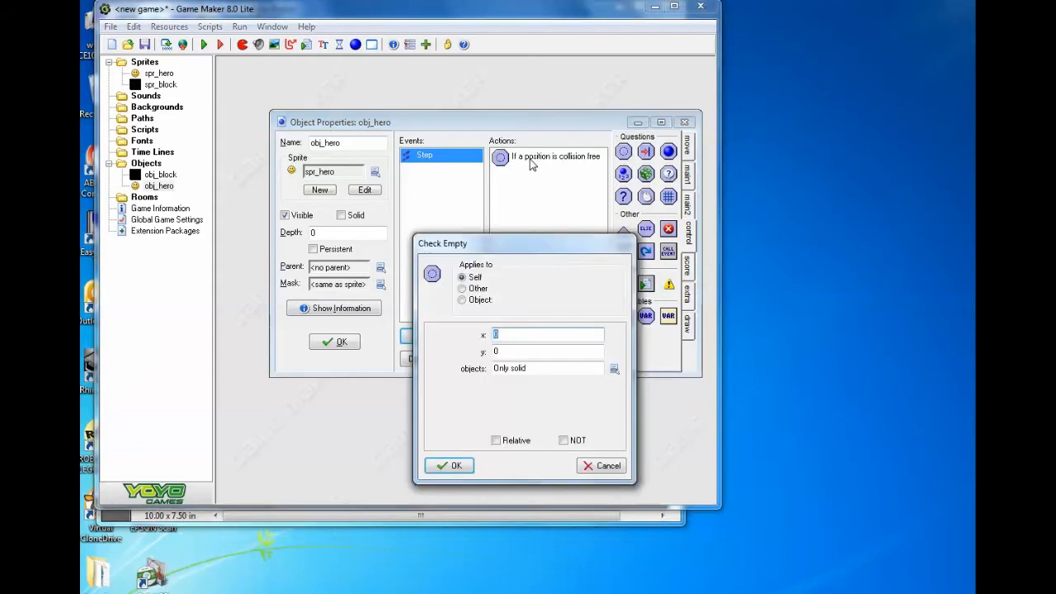
left_click(511, 350)
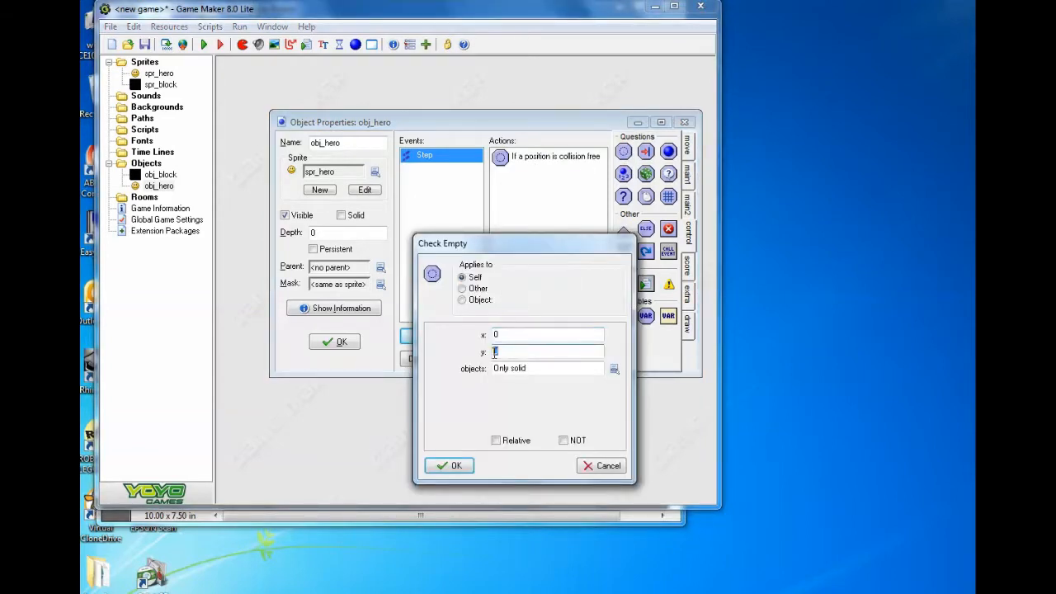
type("1")
left_click(495, 440)
left_click(448, 466)
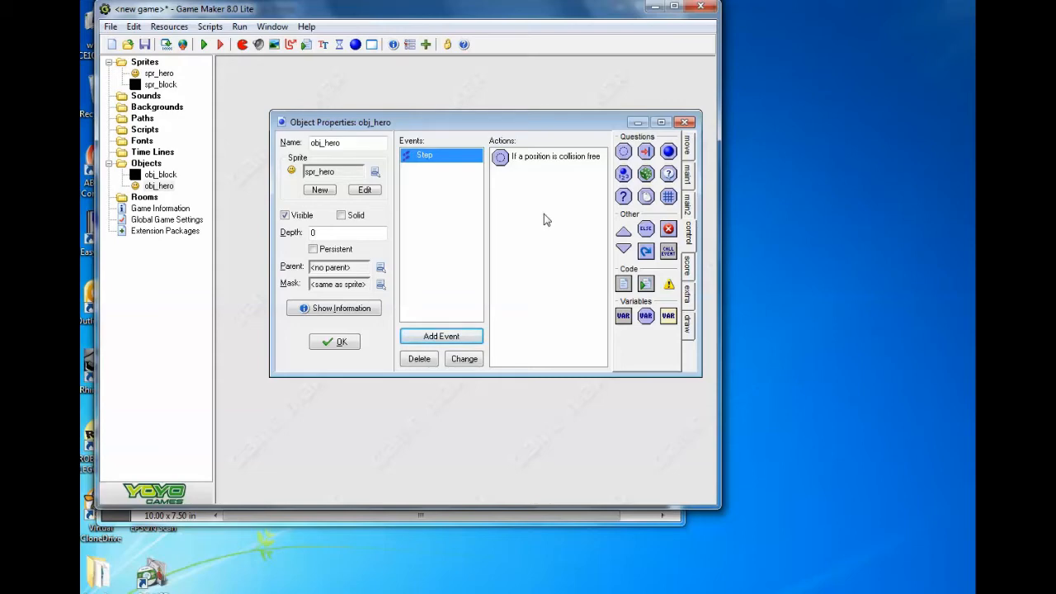
- Add a Set Gravity action after the collision check in obj_hero's Step event, with direction 270 and gravity 0.5
left_click_drag(511, 4, 507, 60)
left_click(684, 198)
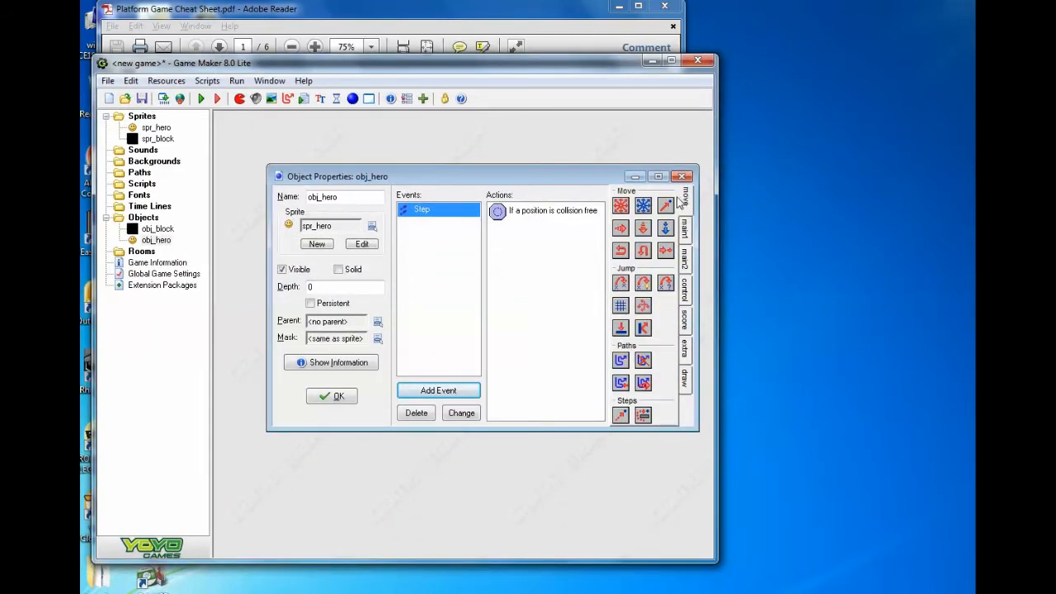
left_click_drag(665, 228, 576, 244)
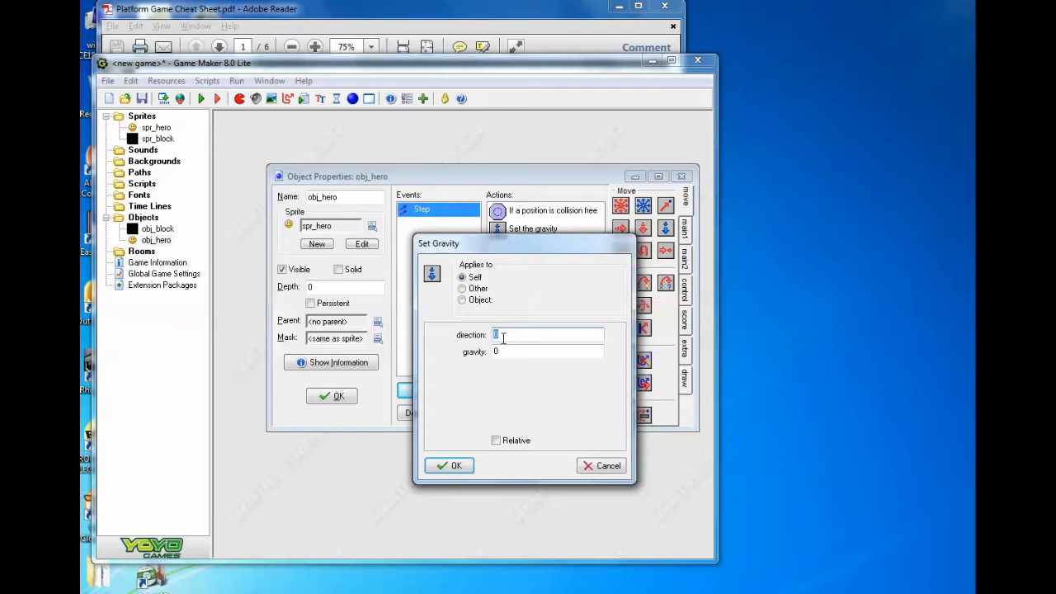
type("27")
key("Tab")
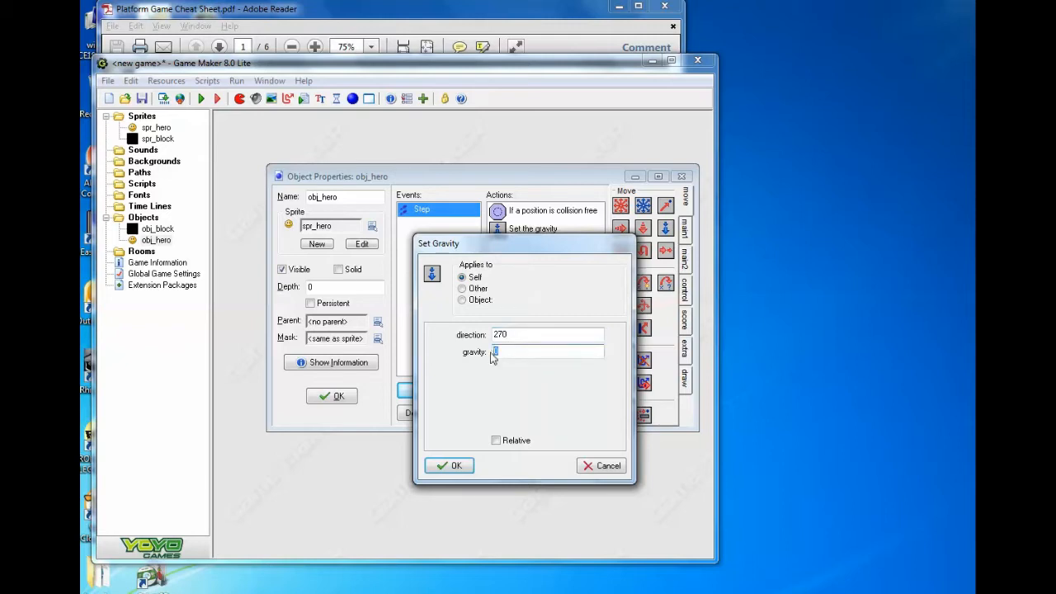
type(".5")
left_click(449, 465)
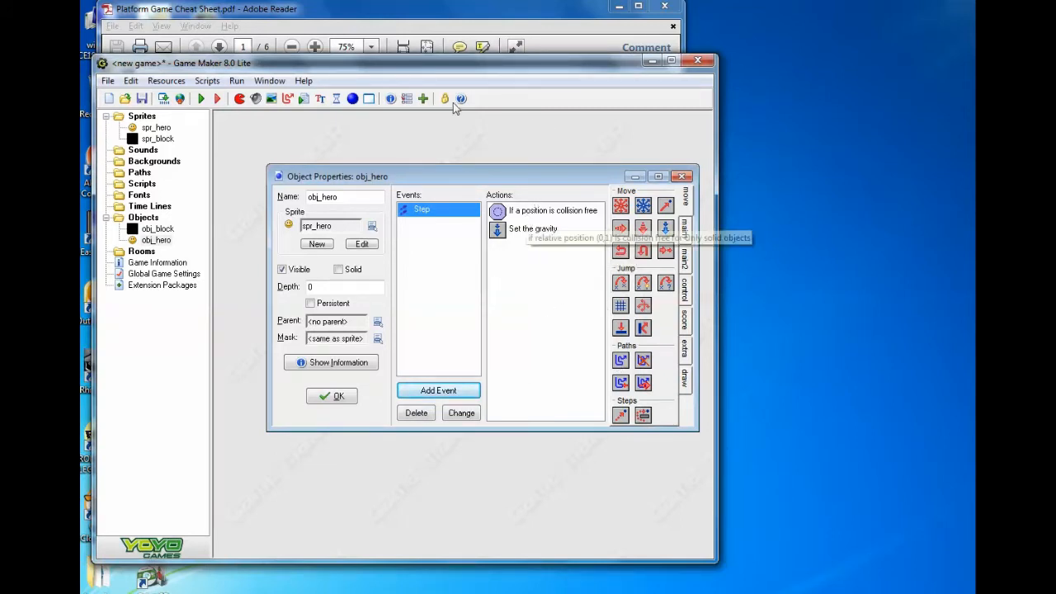
- Add an Else action followed by a Set Gravity action with direction 270 and gravity 0 to obj_hero's Step event
left_click_drag(466, 70, 476, 132)
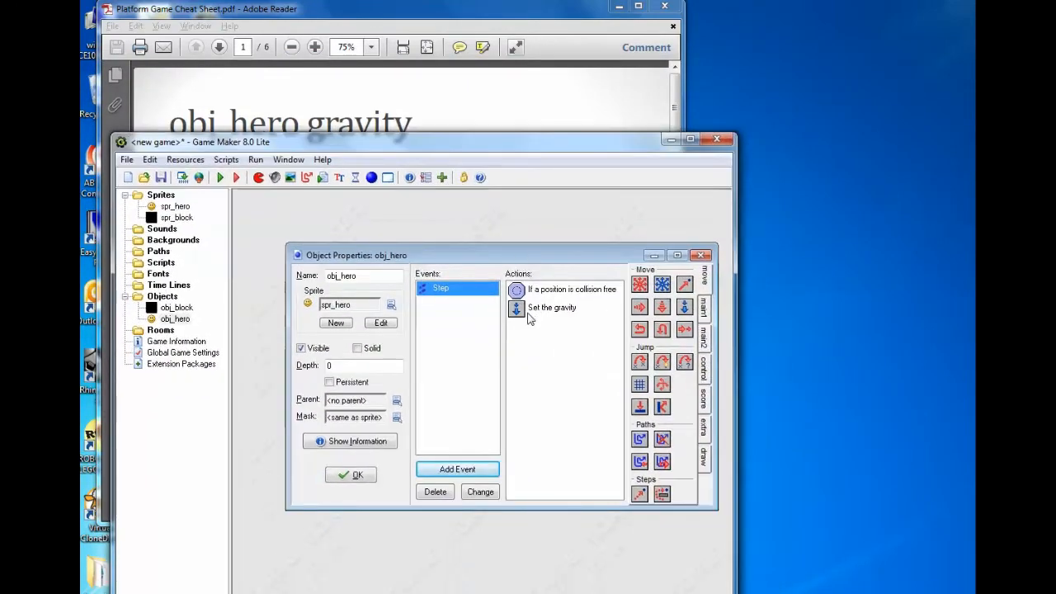
left_click(705, 367)
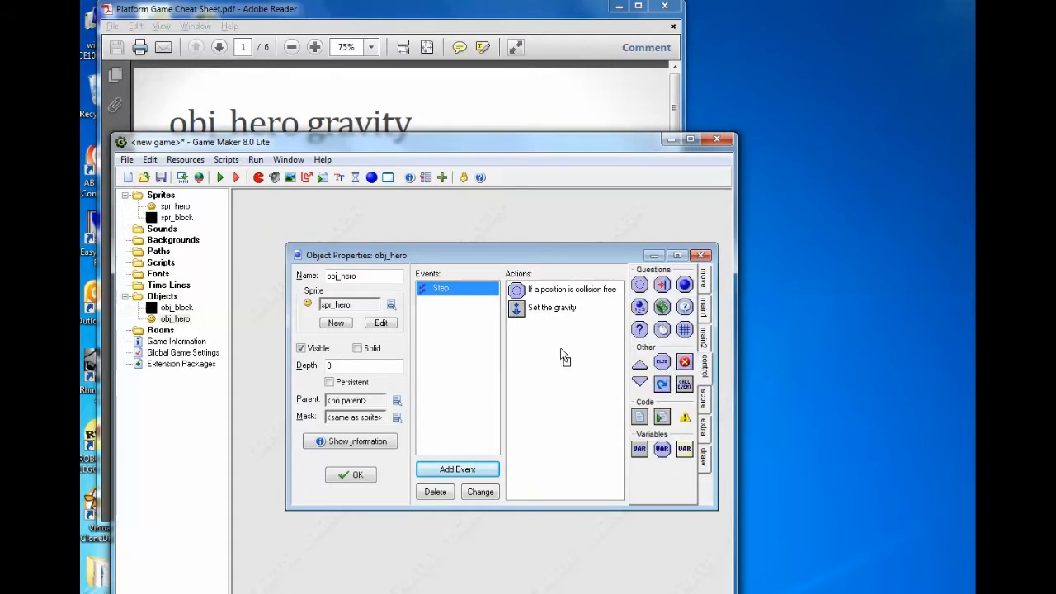
left_click_drag(551, 347, 551, 348)
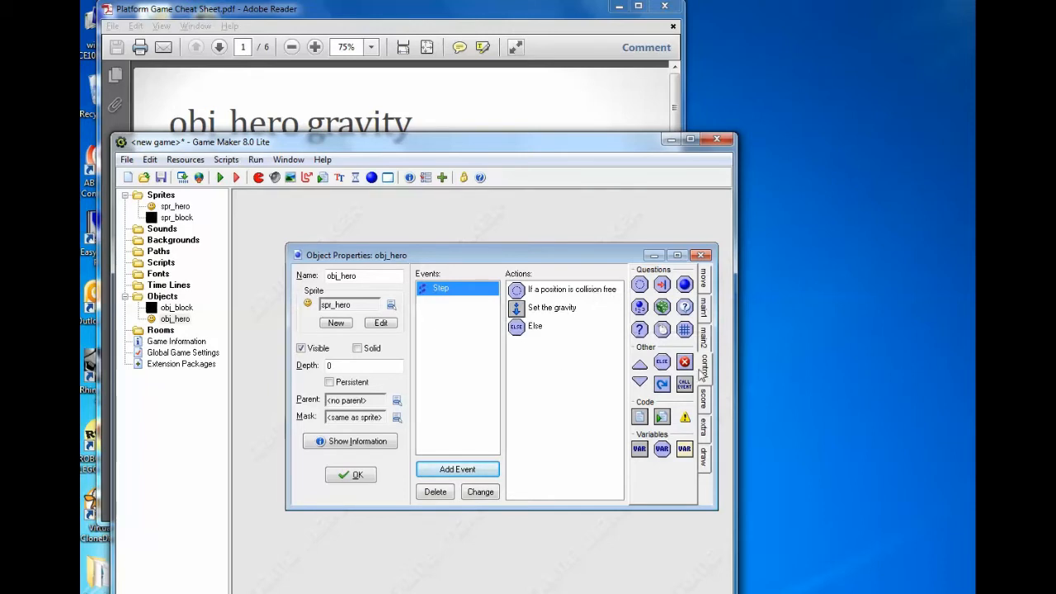
left_click(706, 282)
left_click_drag(684, 308, 527, 351)
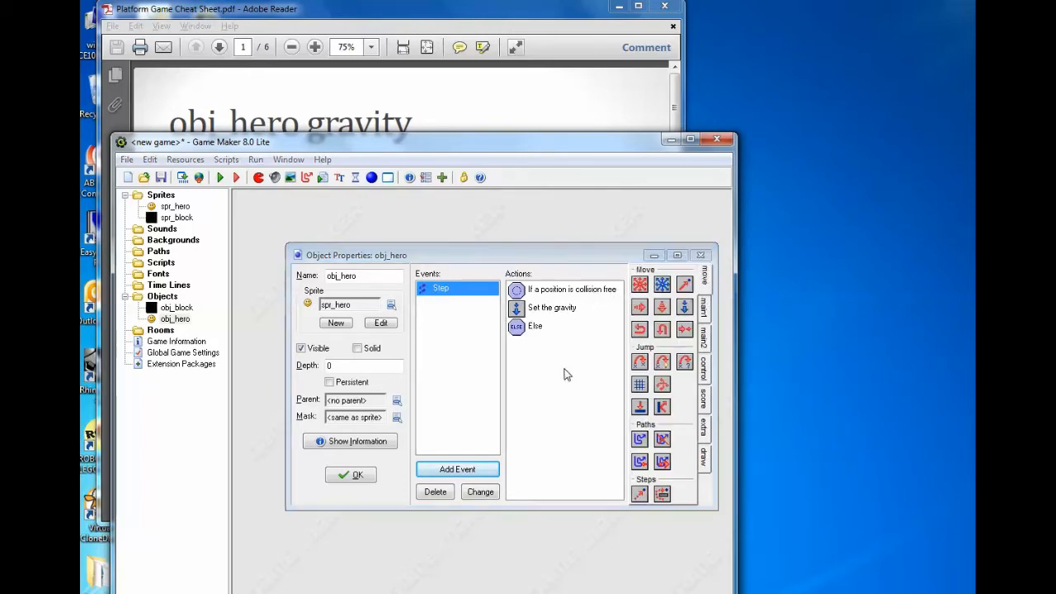
type("270")
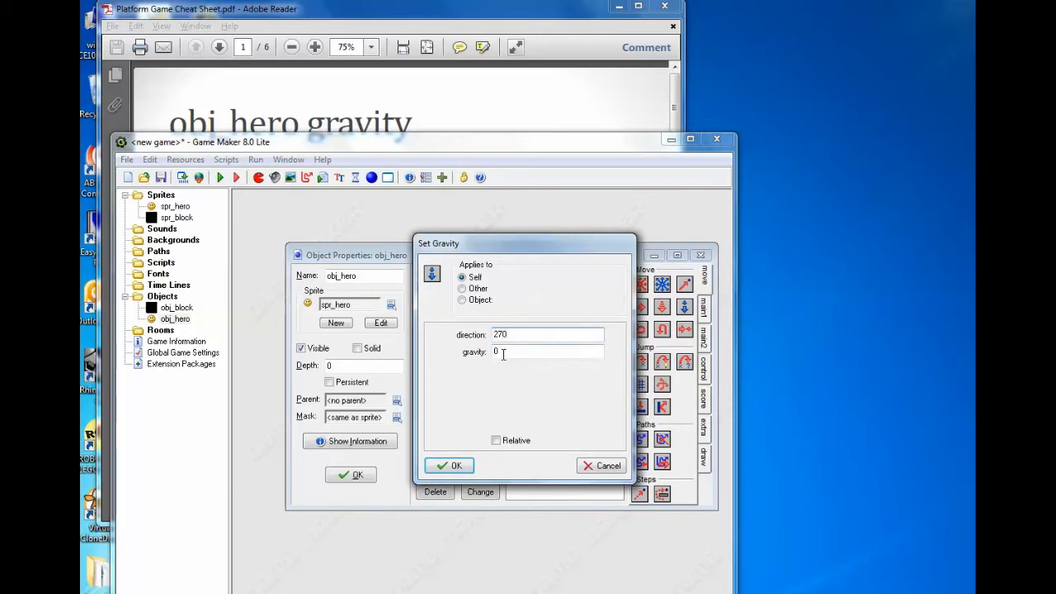
left_click(446, 466)
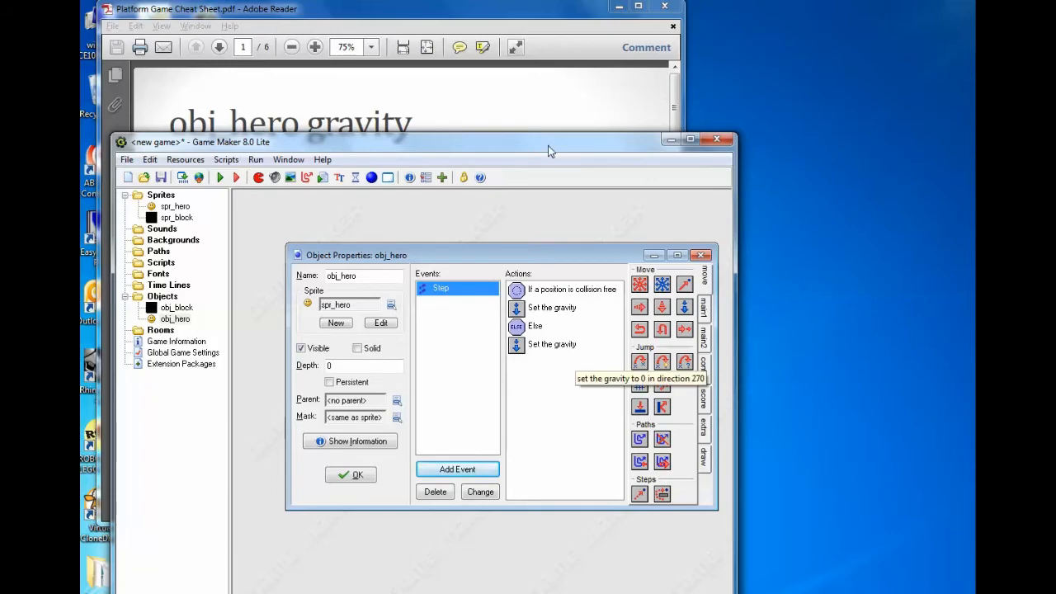
- Switch to the Platform Game Cheat Sheet in Adobe Reader, read the vertical speed rule, and return to Game Maker
left_click(539, 126)
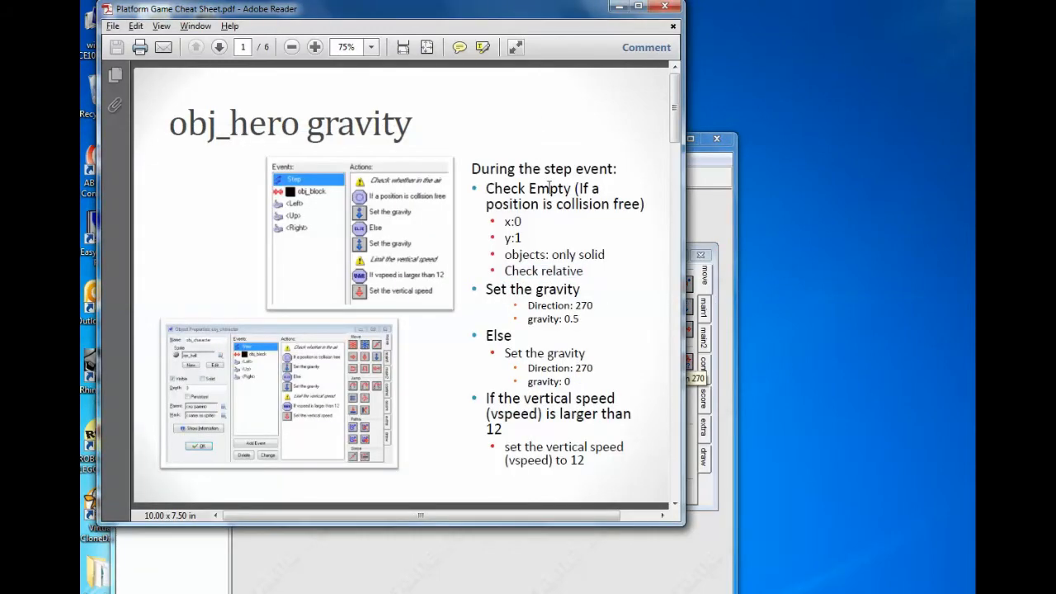
left_click(687, 297)
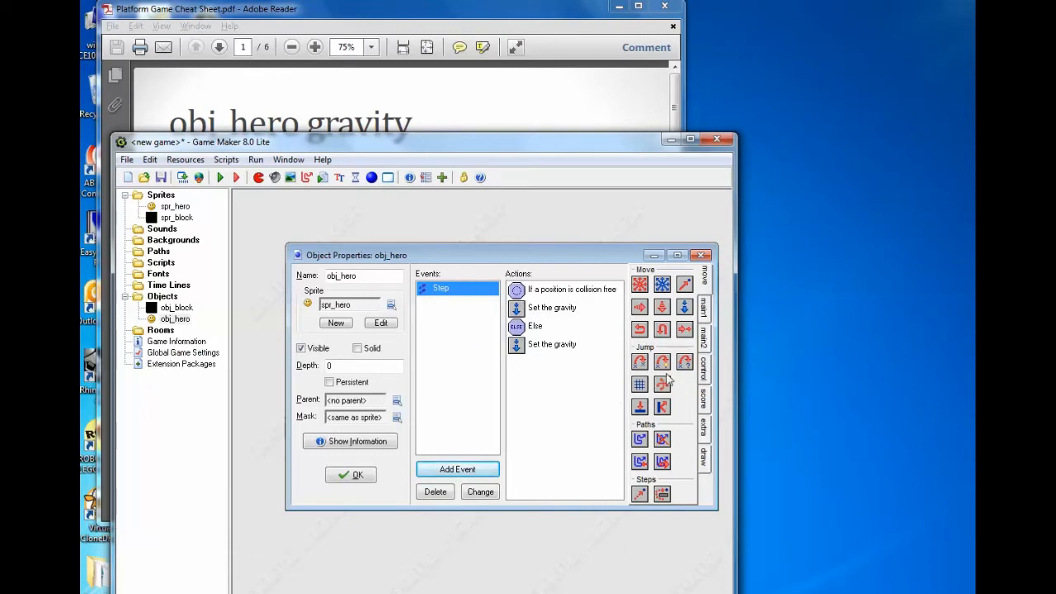
left_click(488, 105)
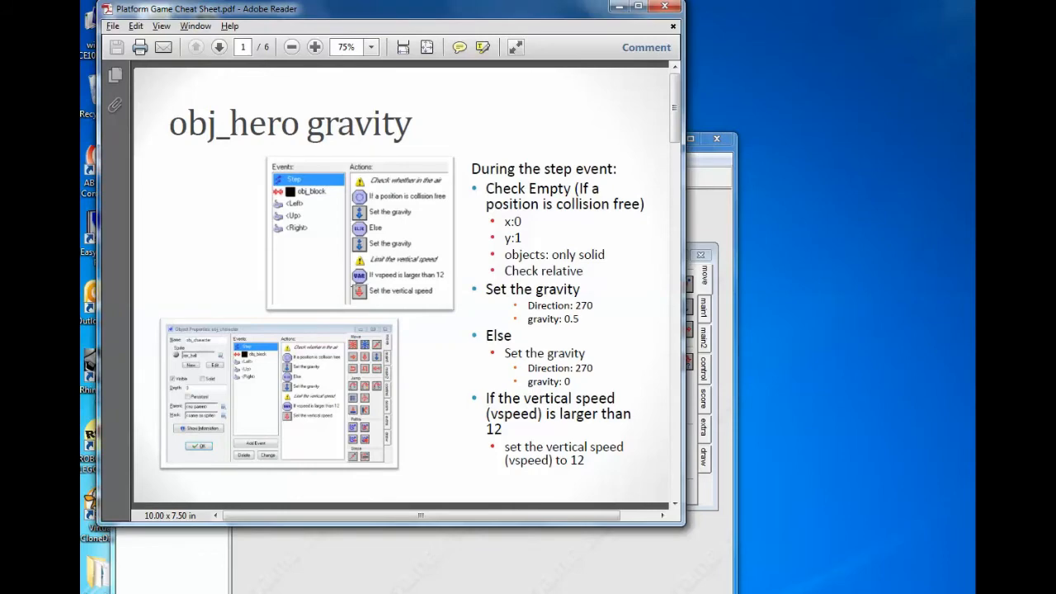
left_click(617, 7)
left_click_drag(567, 139, 559, 19)
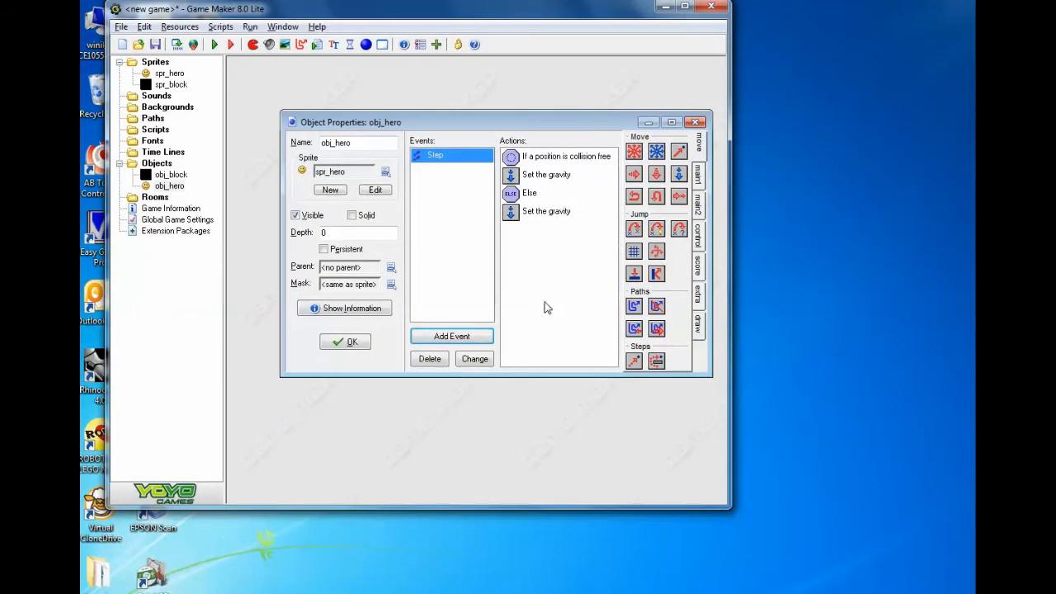
- Search the Game Maker Help for "vspeed" and open the topic "Using expressions and variables"
left_click(316, 27)
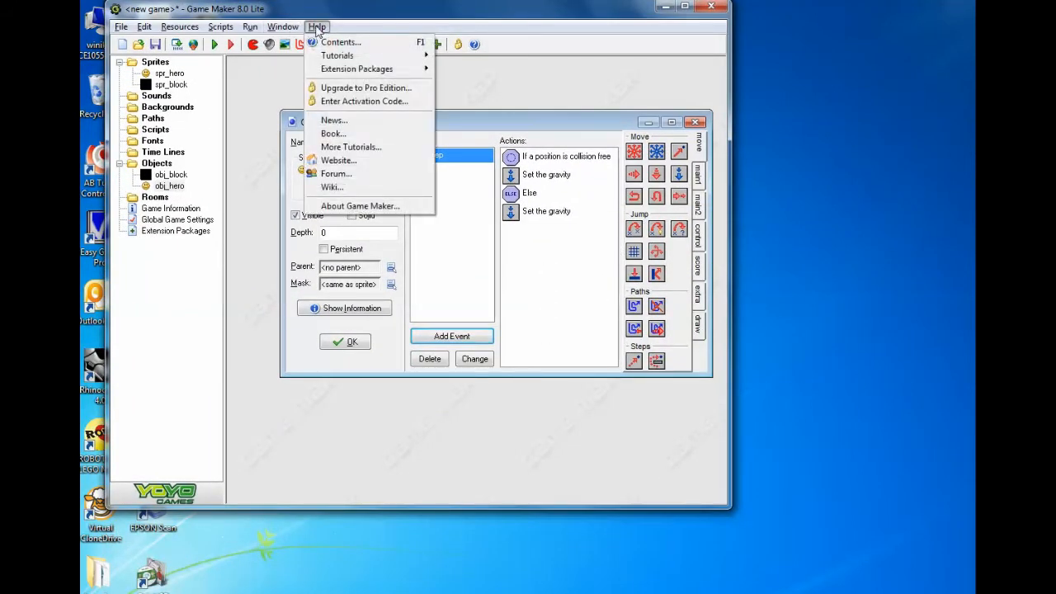
left_click(334, 43)
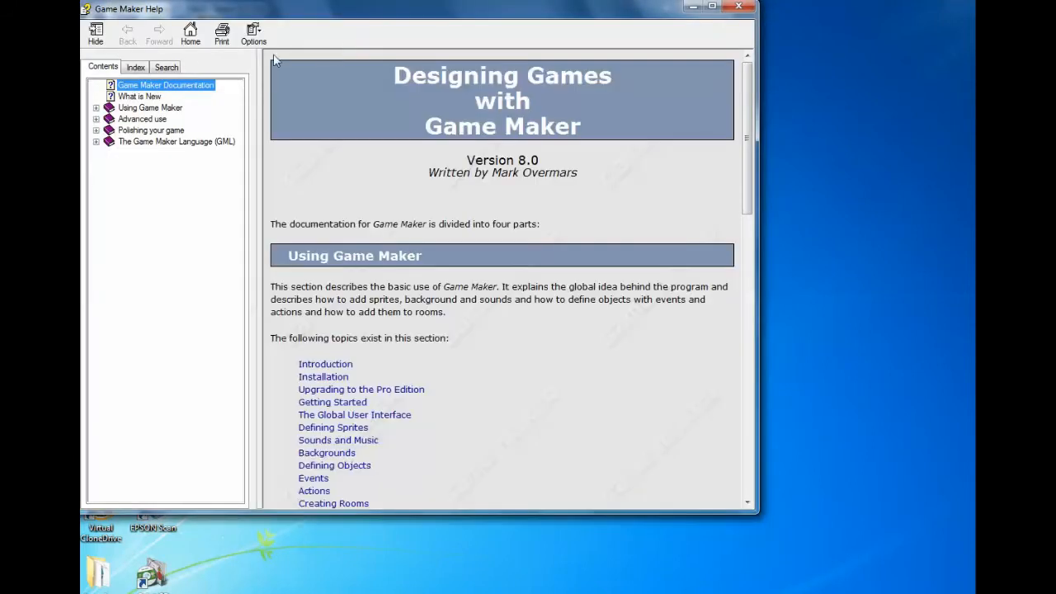
left_click(172, 68)
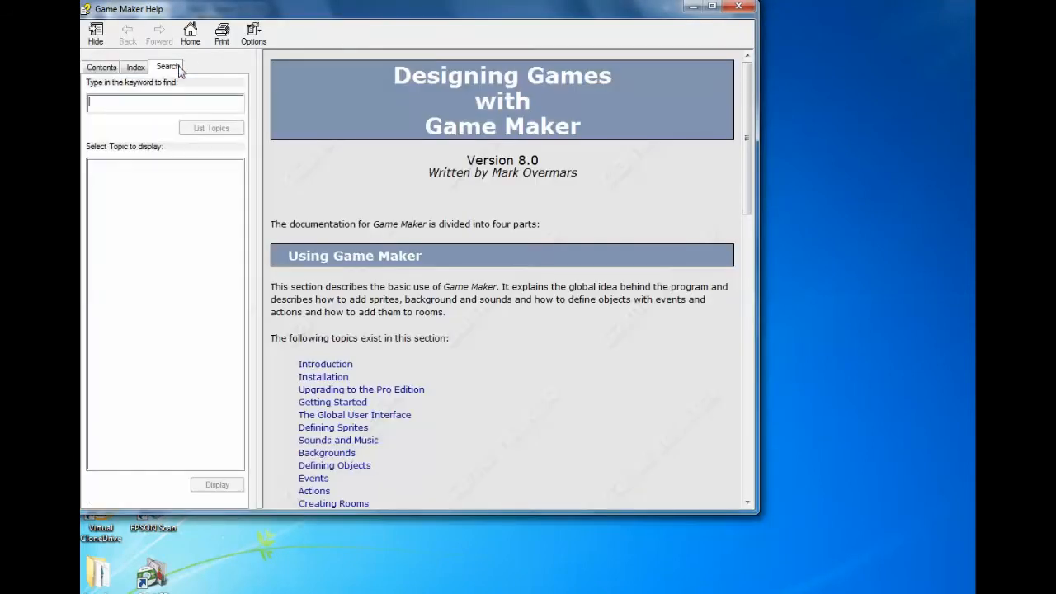
type("vspee")
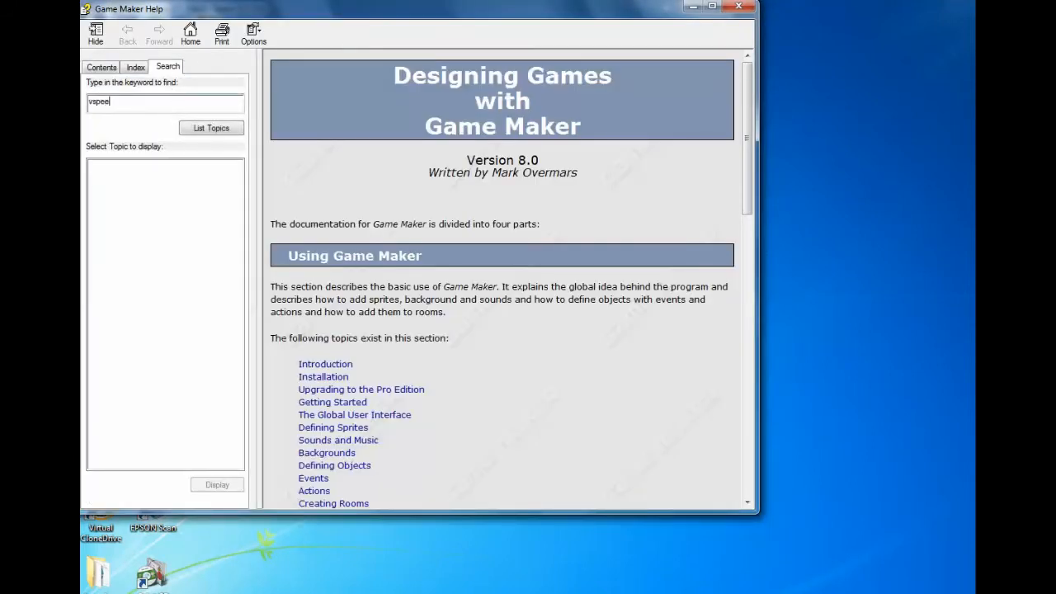
type("d")
key("Return")
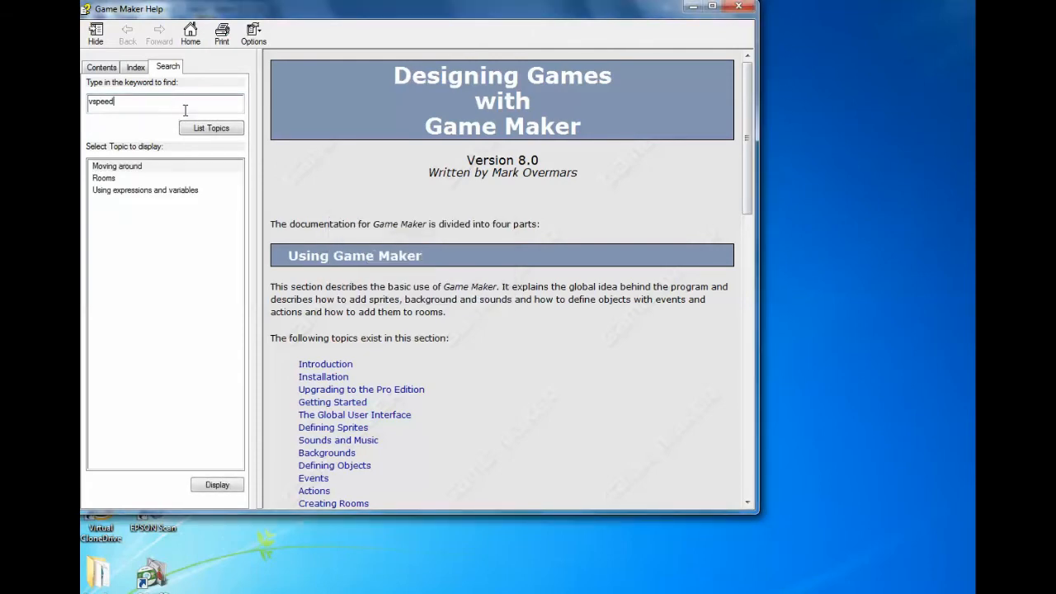
double_click(130, 191)
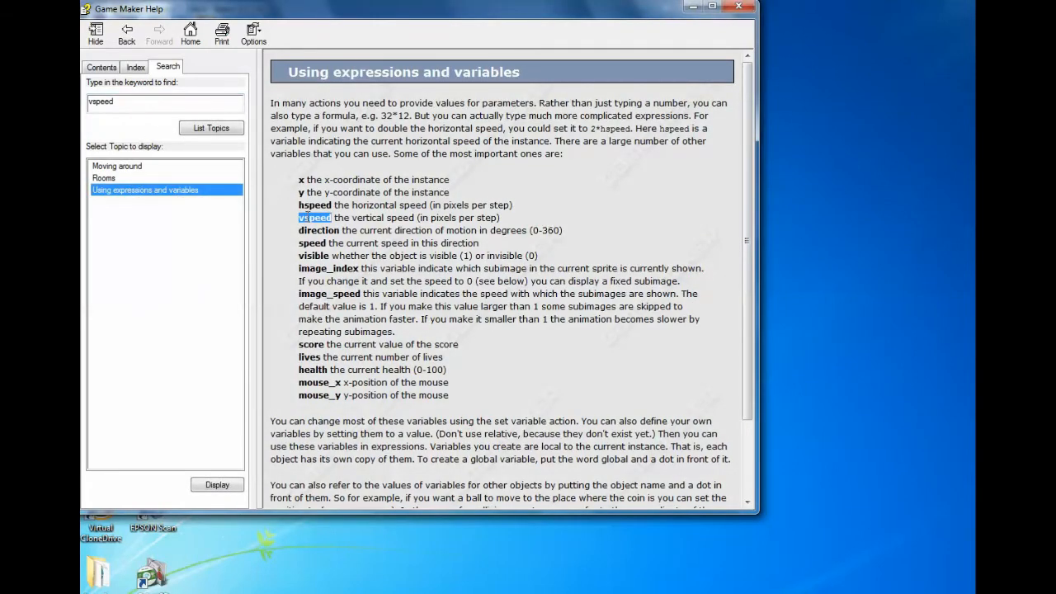
- Read the vspeed entry in the help topic's variable list and put the help window away
left_click(308, 216)
left_click_drag(300, 218, 332, 217)
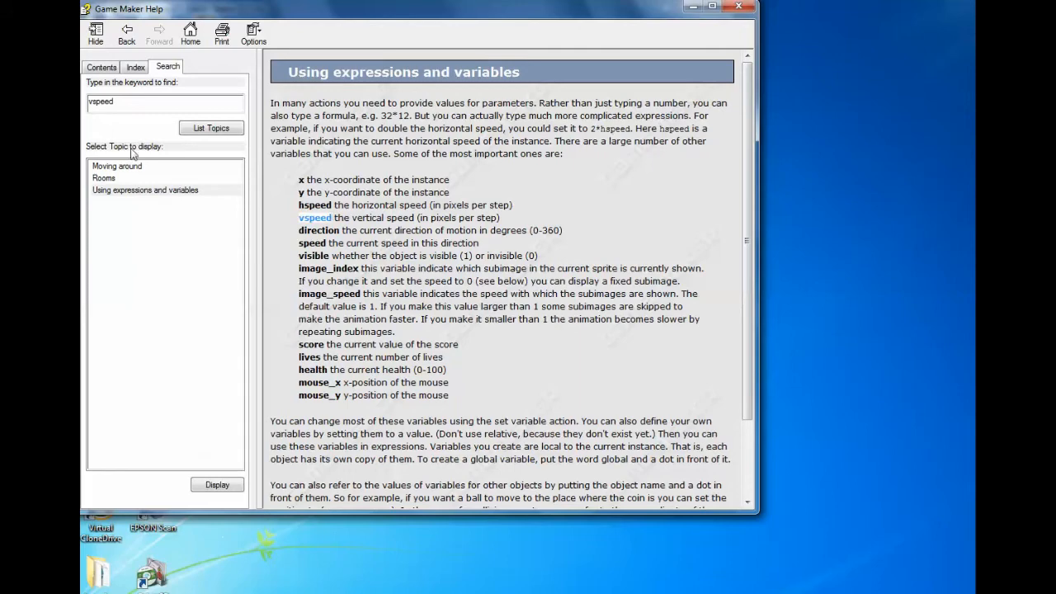
double_click(111, 101)
key("BackSpace")
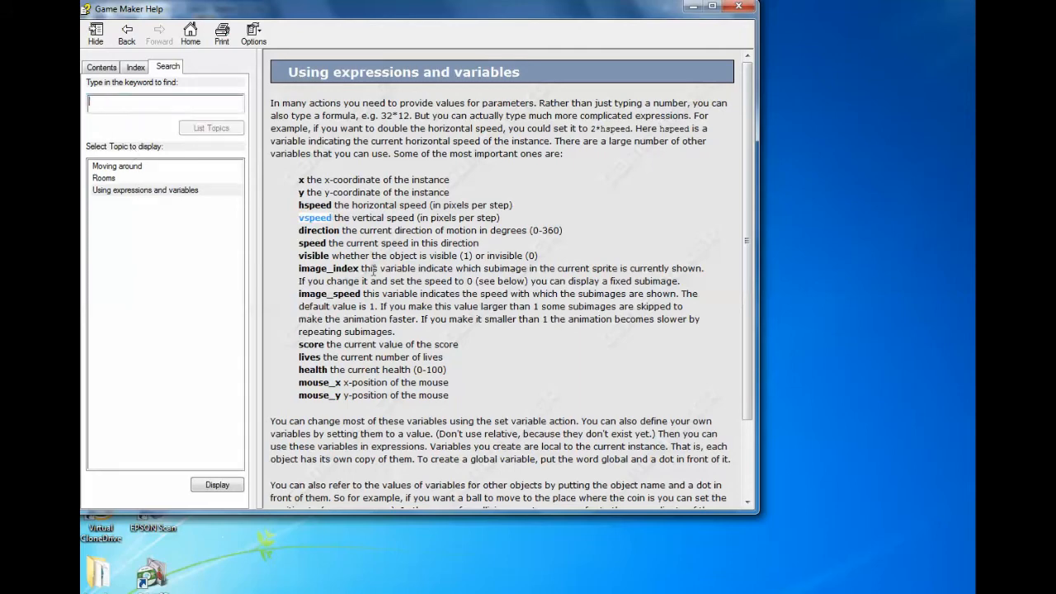
double_click(322, 217)
triple_click(323, 222)
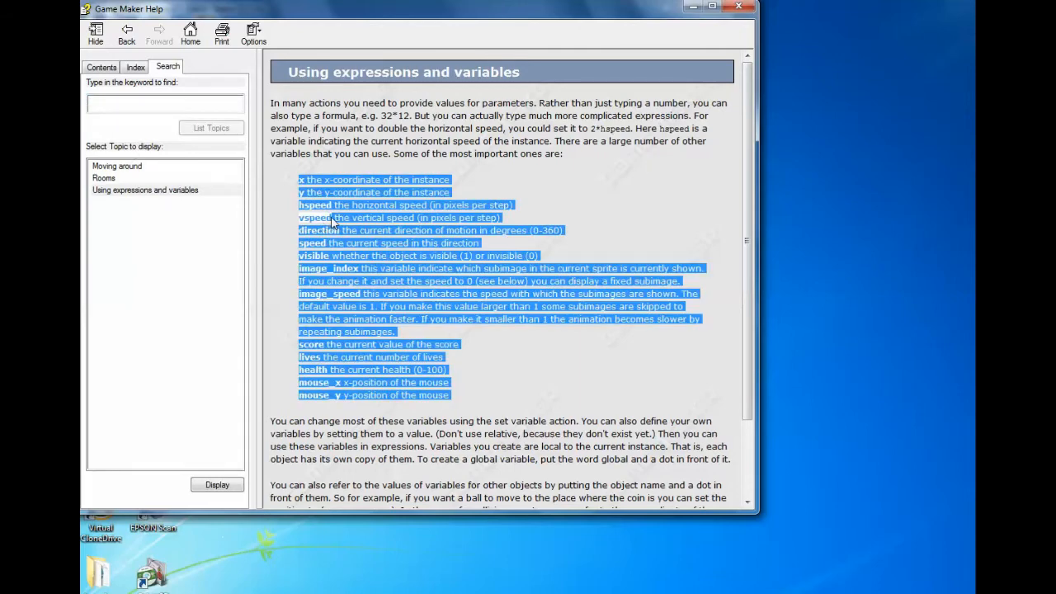
double_click(329, 220)
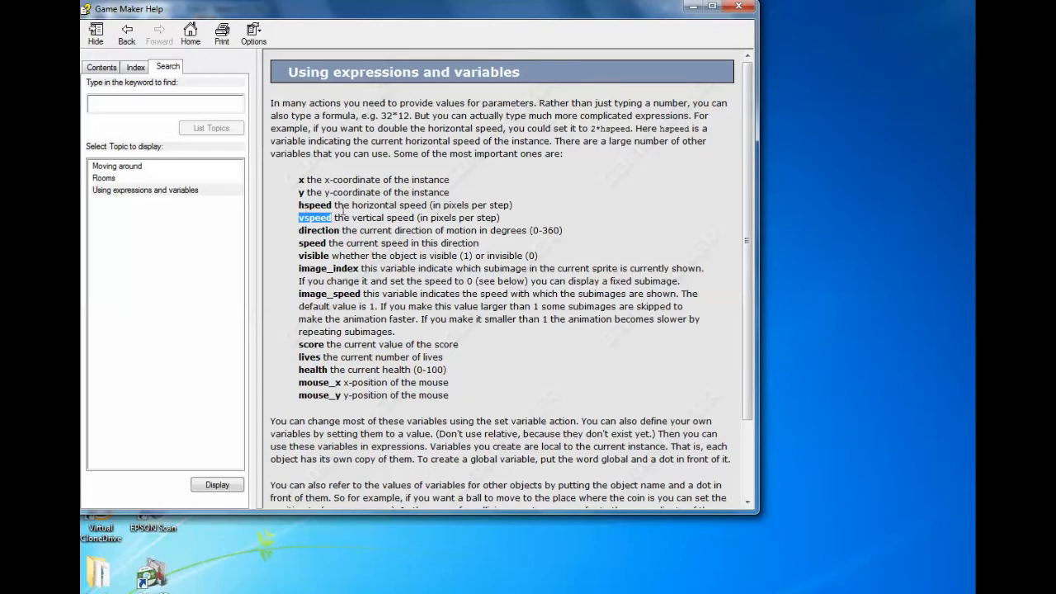
left_click(690, 9)
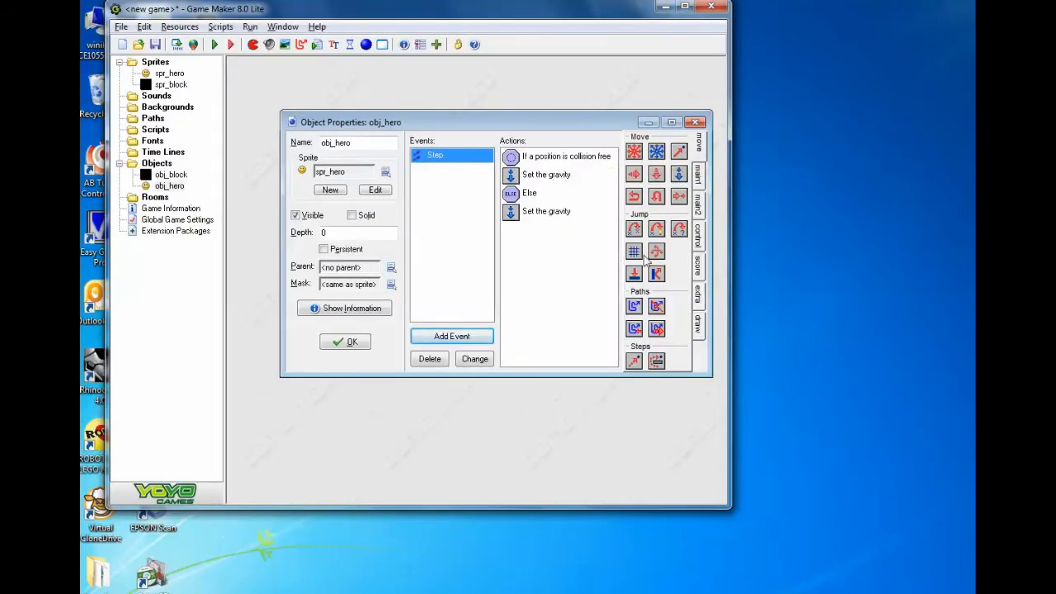
- Add a Test Variable action to obj_hero's Step event that checks whether vspeed is larger than 12
left_click(697, 238)
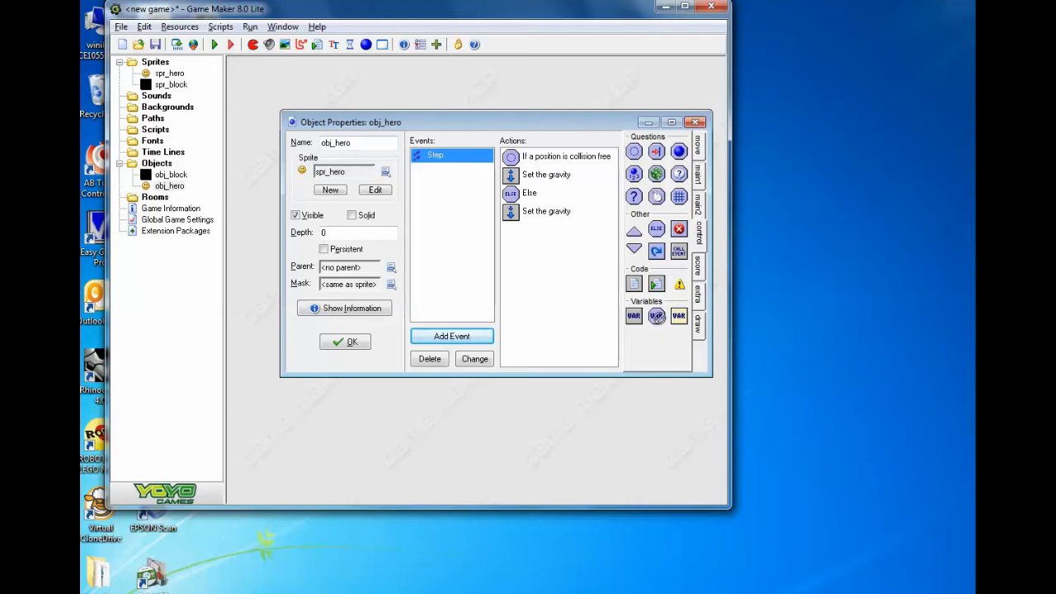
left_click_drag(544, 239, 545, 241)
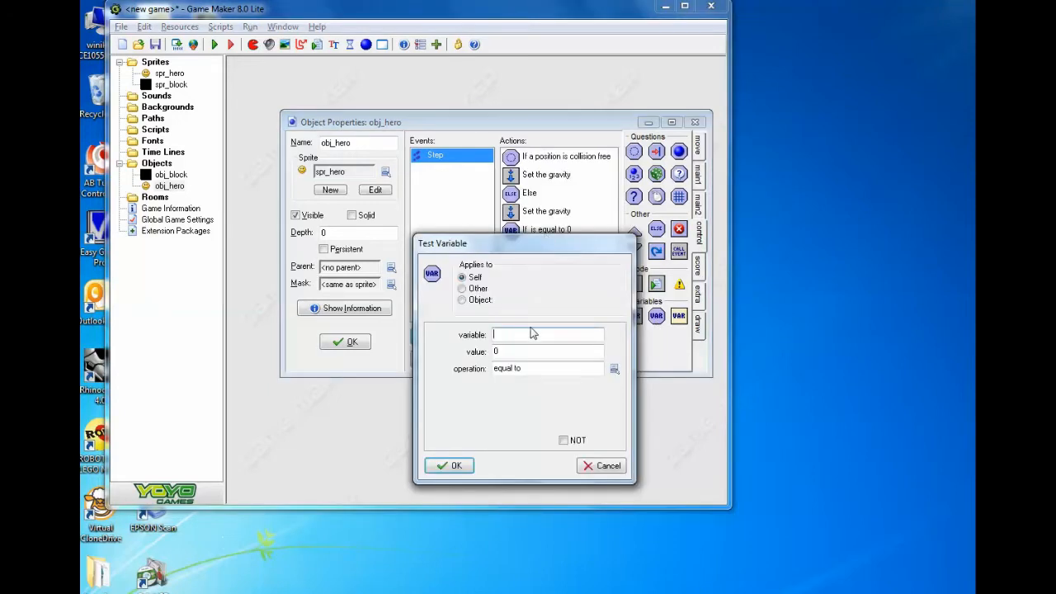
type("vspeed")
left_click(518, 369)
left_click(563, 411)
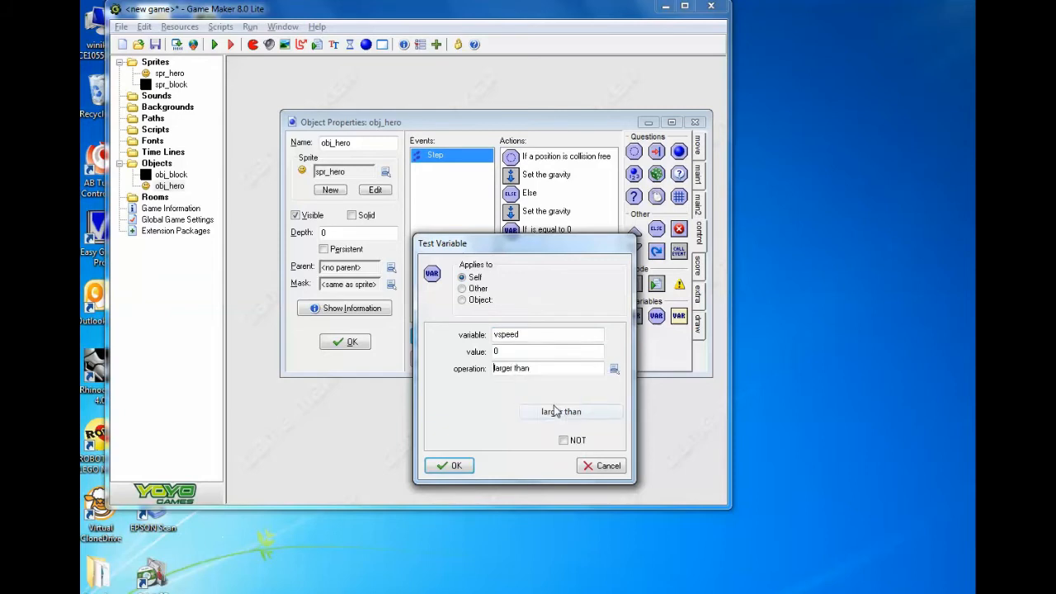
double_click(494, 353)
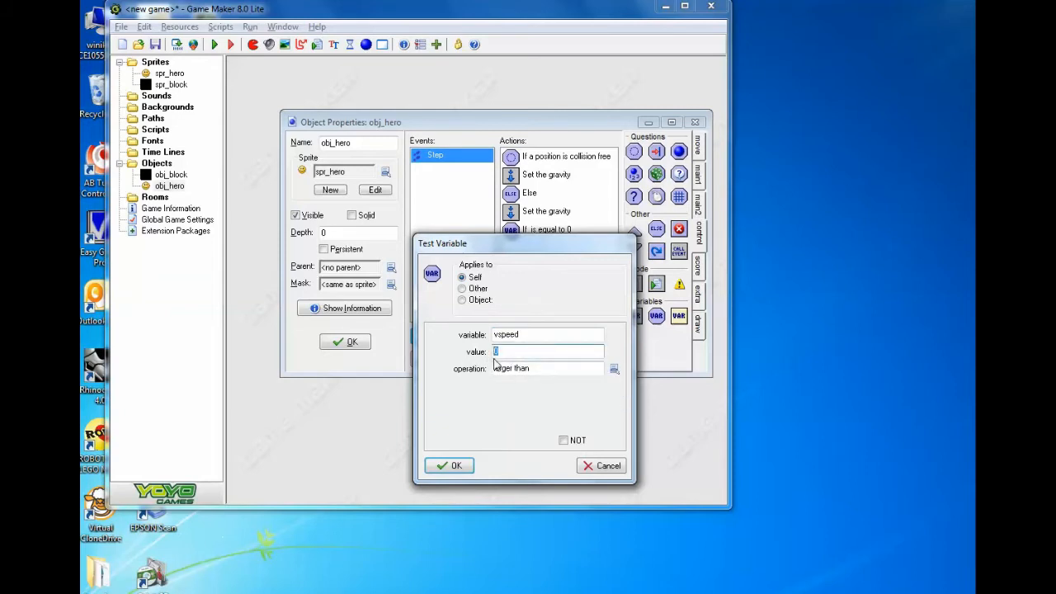
type("12")
left_click_drag(528, 334, 488, 334)
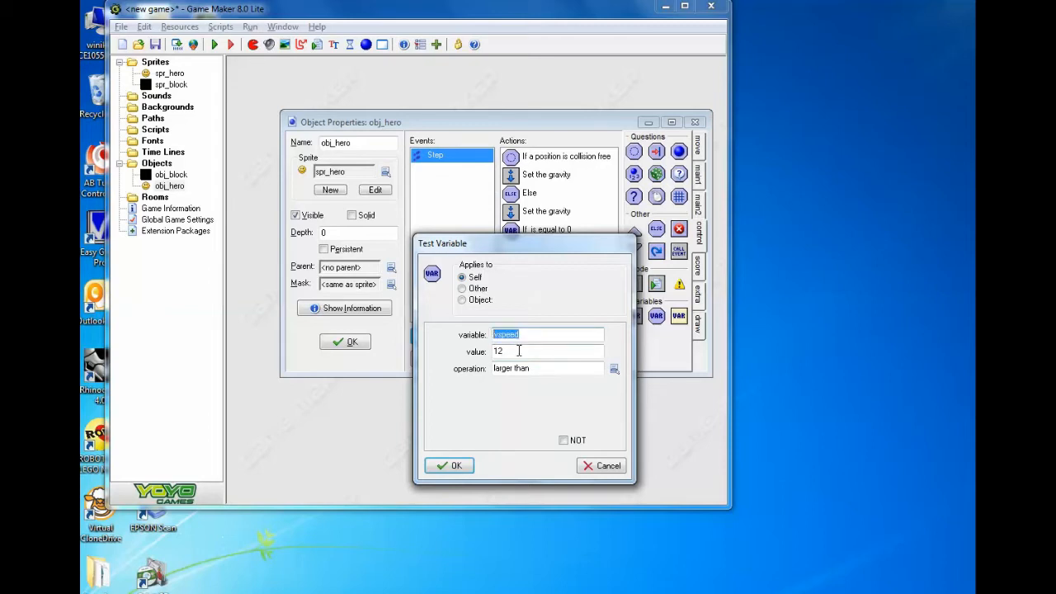
key("Tab")
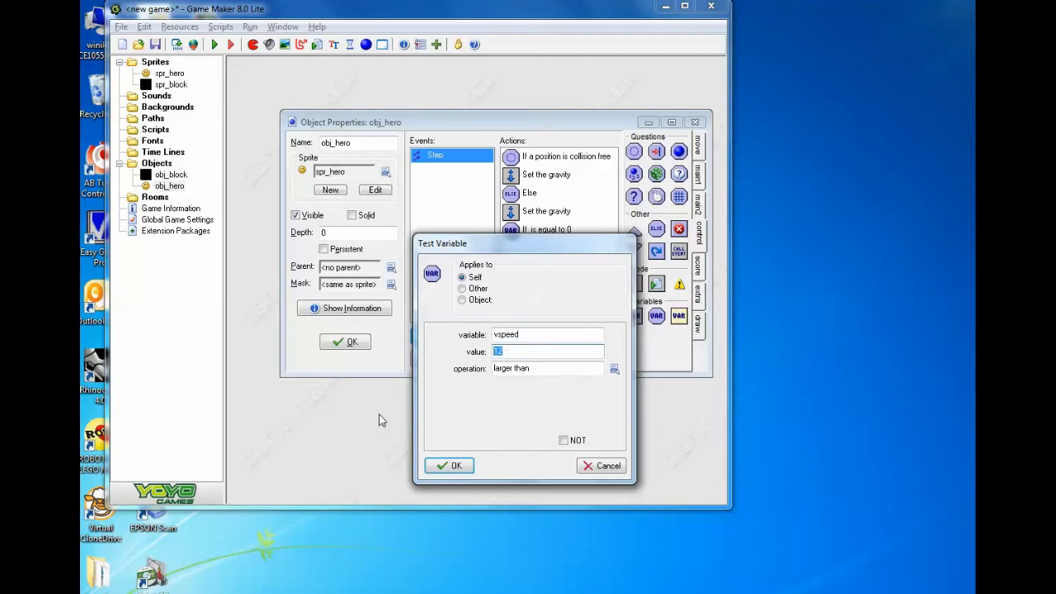
left_click(450, 465)
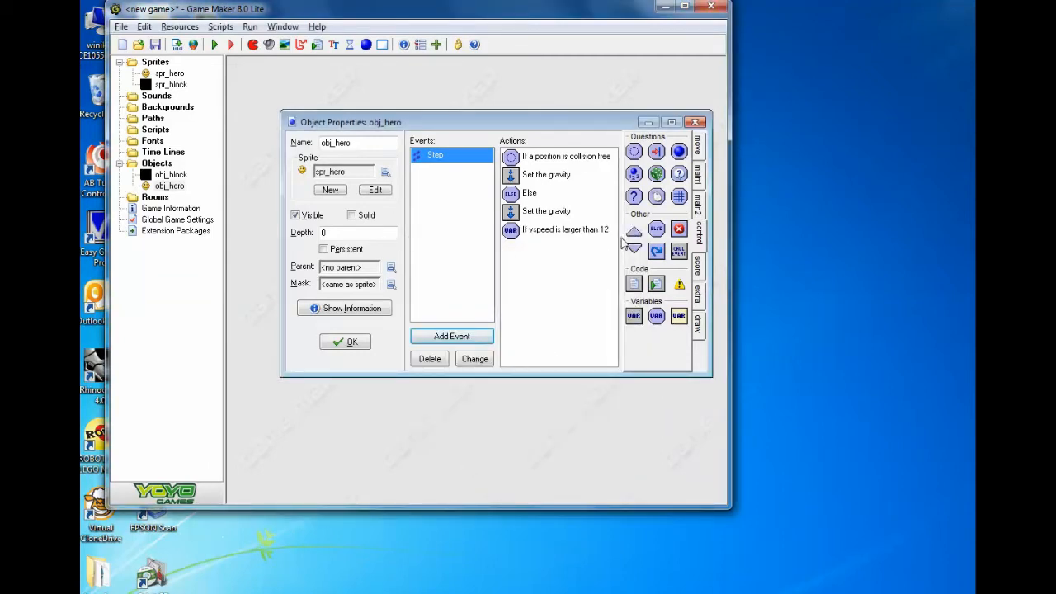
- Add a Set Variable action after the vspeed test that sets vspeed to 12
left_click_drag(660, 321, 558, 280)
type("vspeed")
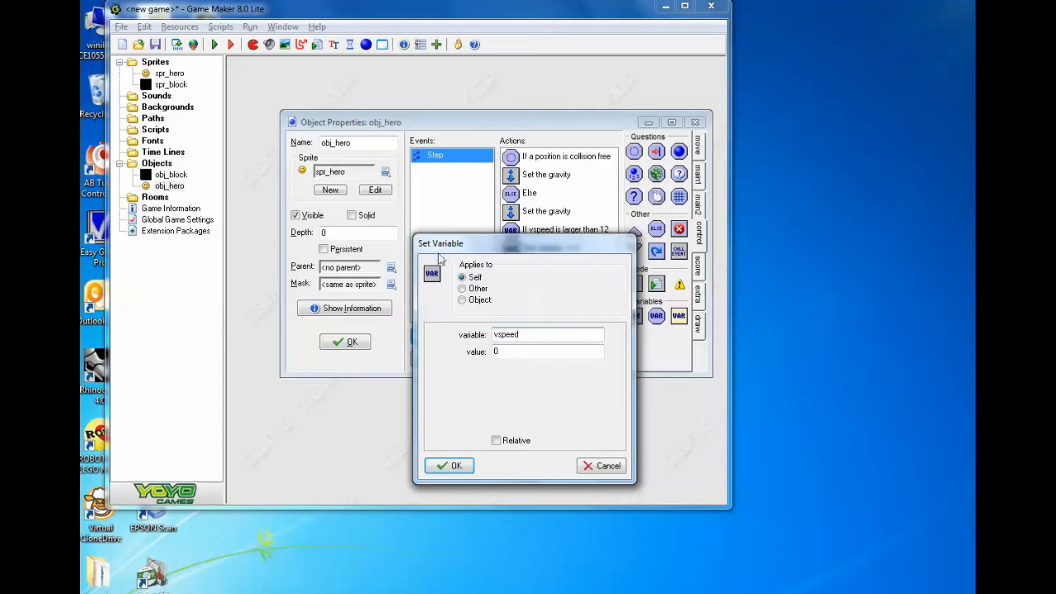
double_click(497, 351)
type("12")
left_click(452, 466)
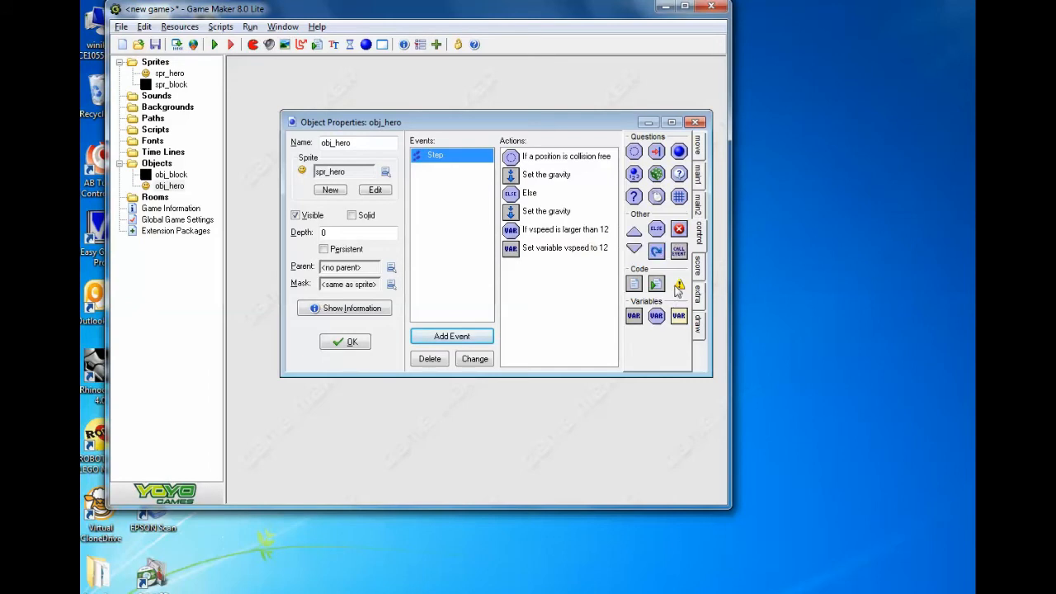
- Insert a comment reading "Terminal Velocity (12)" directly above the vspeed test in obj_hero's Step event
left_click_drag(650, 270, 544, 228)
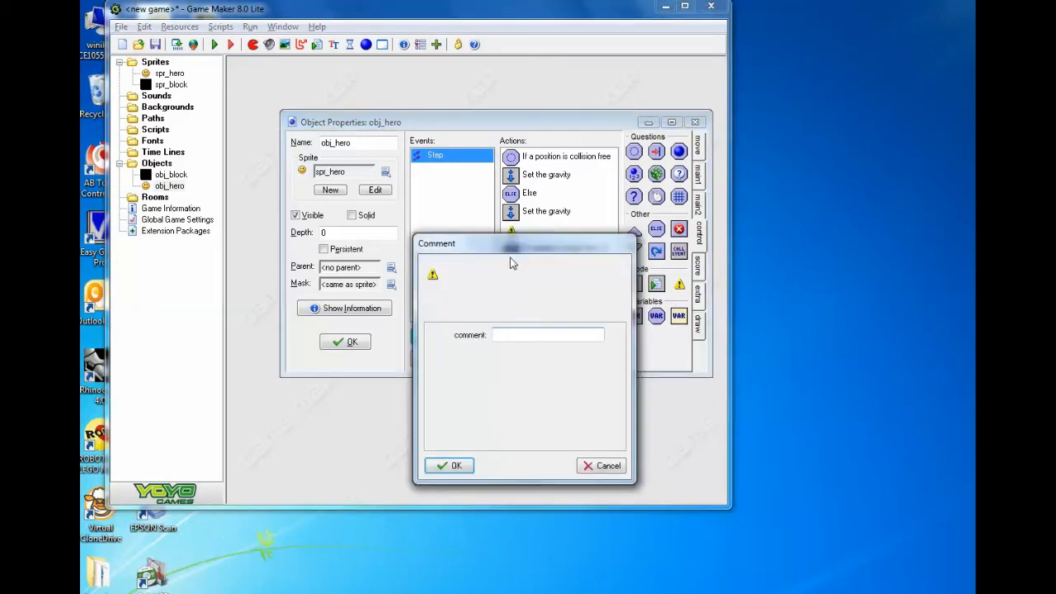
type("Terminal Velocity (12")
left_click(450, 465)
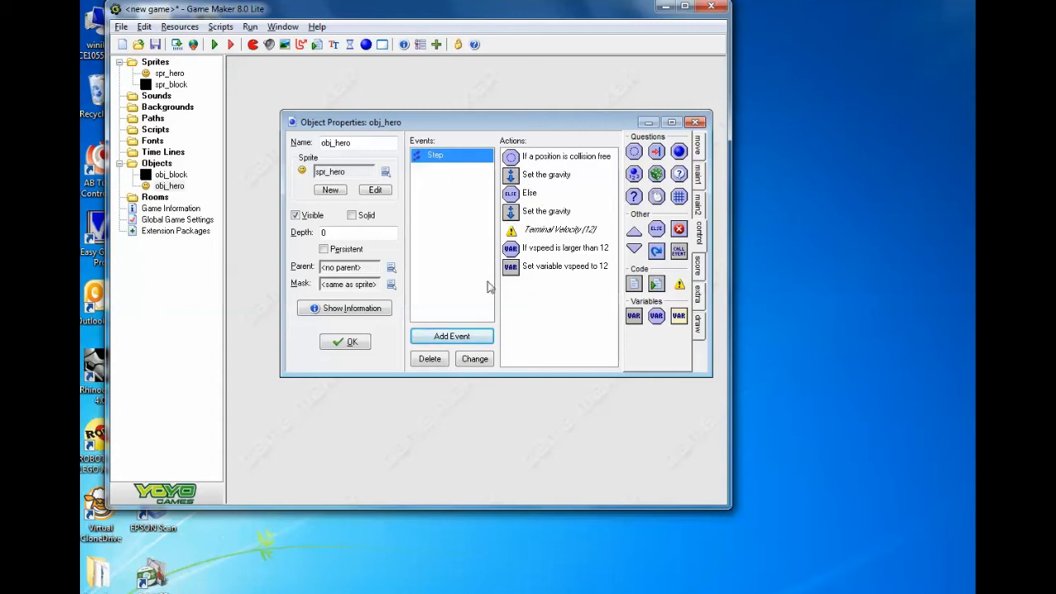
- Add a collision event with obj_block to obj_hero and place a Move to Contact action in it
left_click(452, 338)
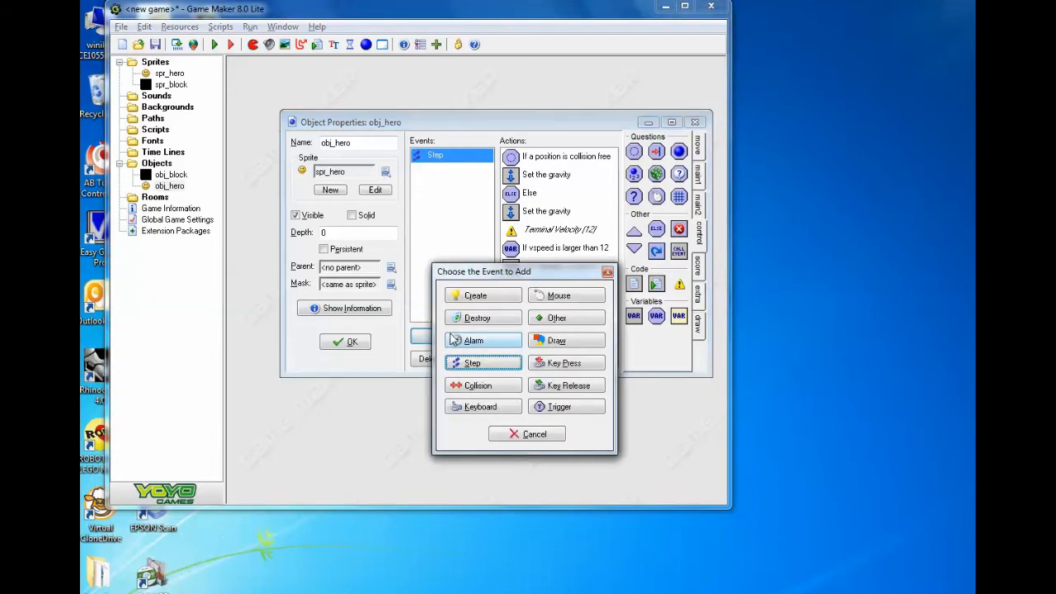
left_click(497, 386)
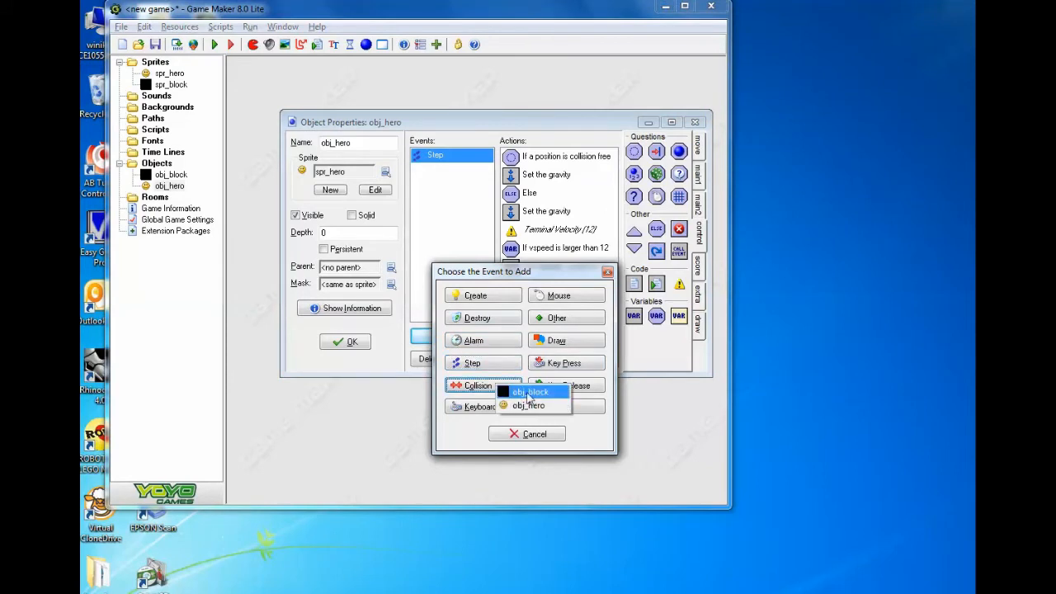
left_click(529, 394)
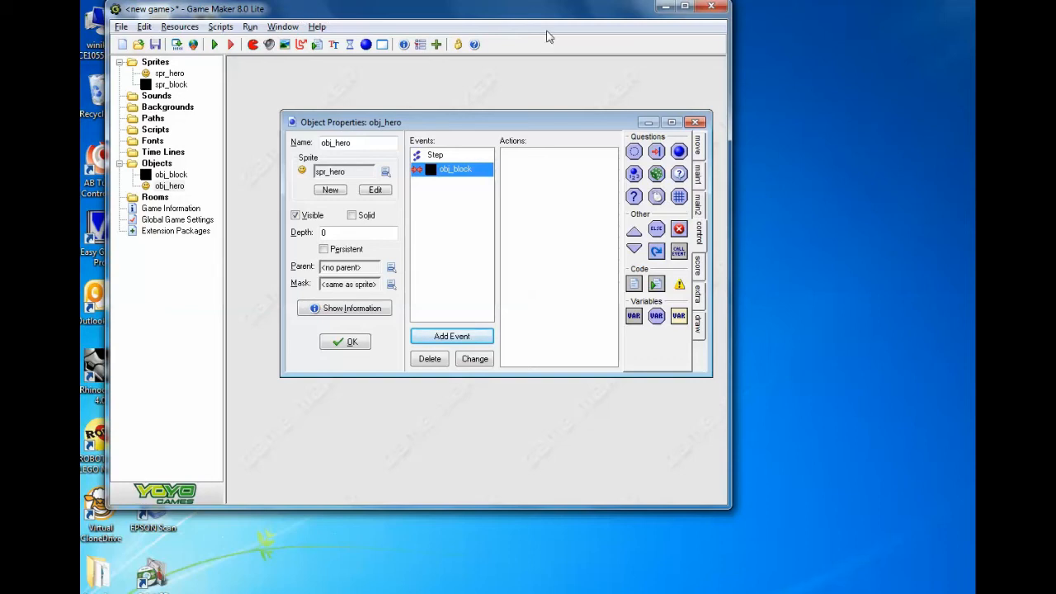
left_click(698, 147)
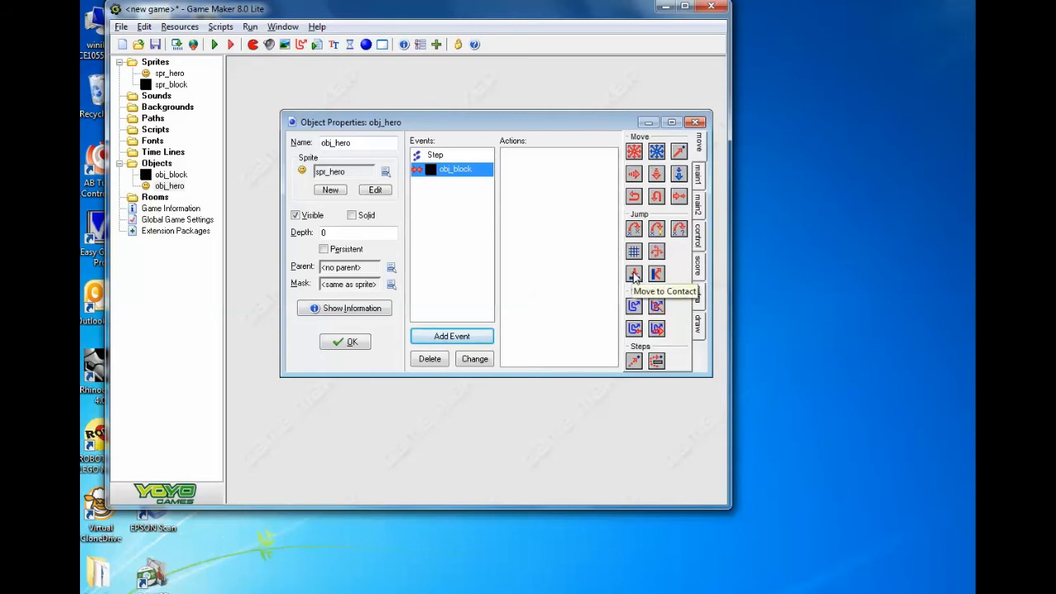
left_click_drag(634, 276, 538, 158)
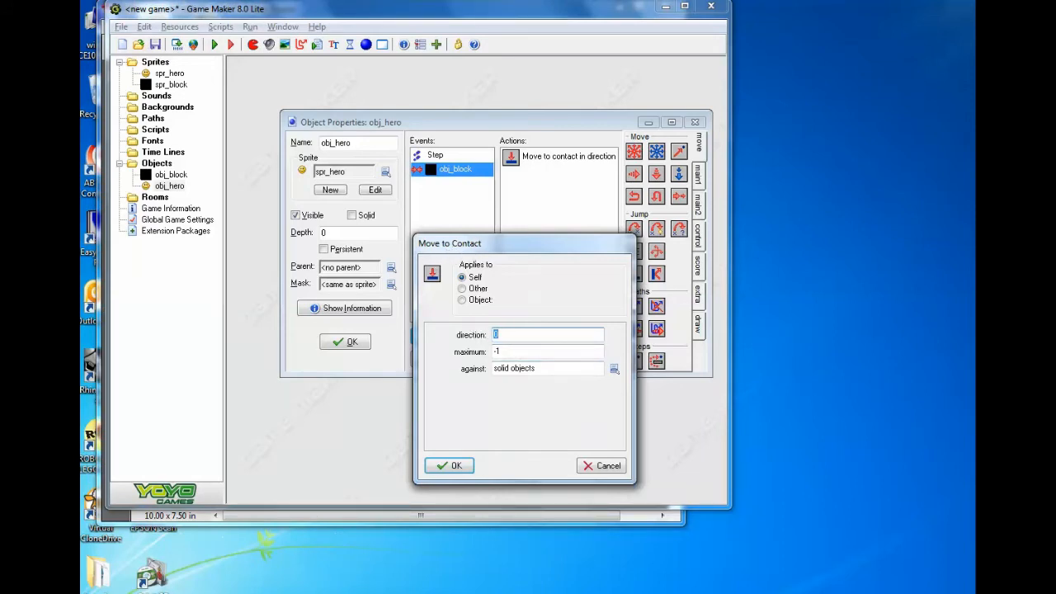
- Read the direction variable's entry in the Game Maker Help topic and put the help window away
left_click(826, 568)
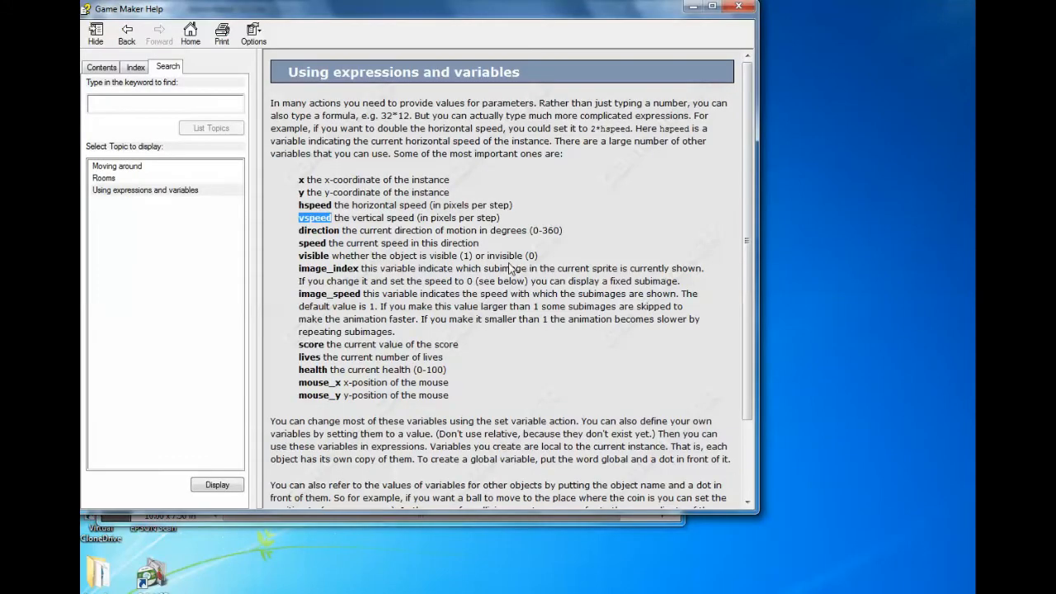
left_click_drag(359, 231, 296, 231)
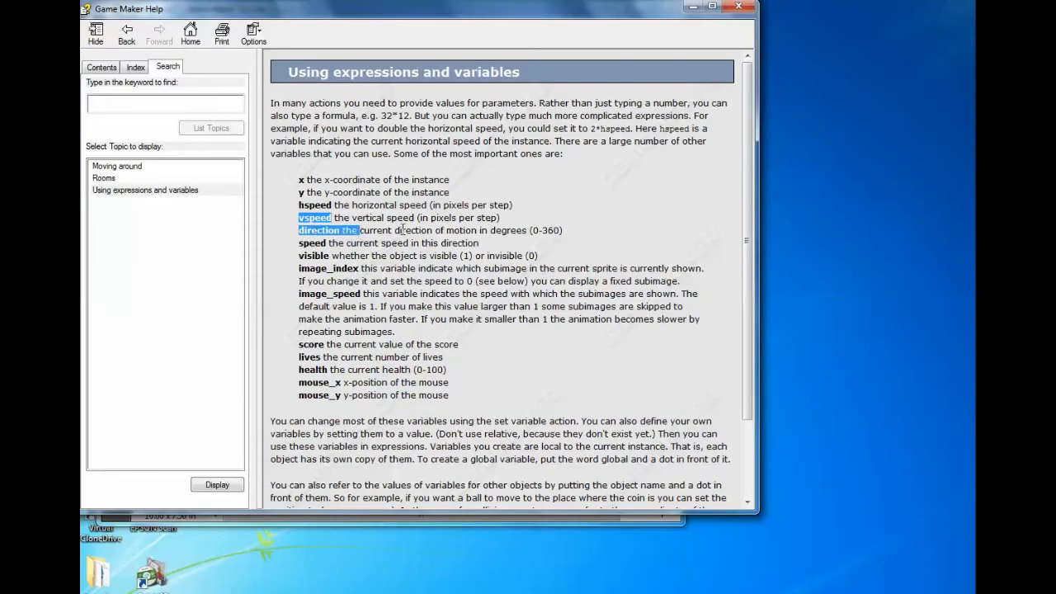
left_click_drag(403, 231, 568, 233)
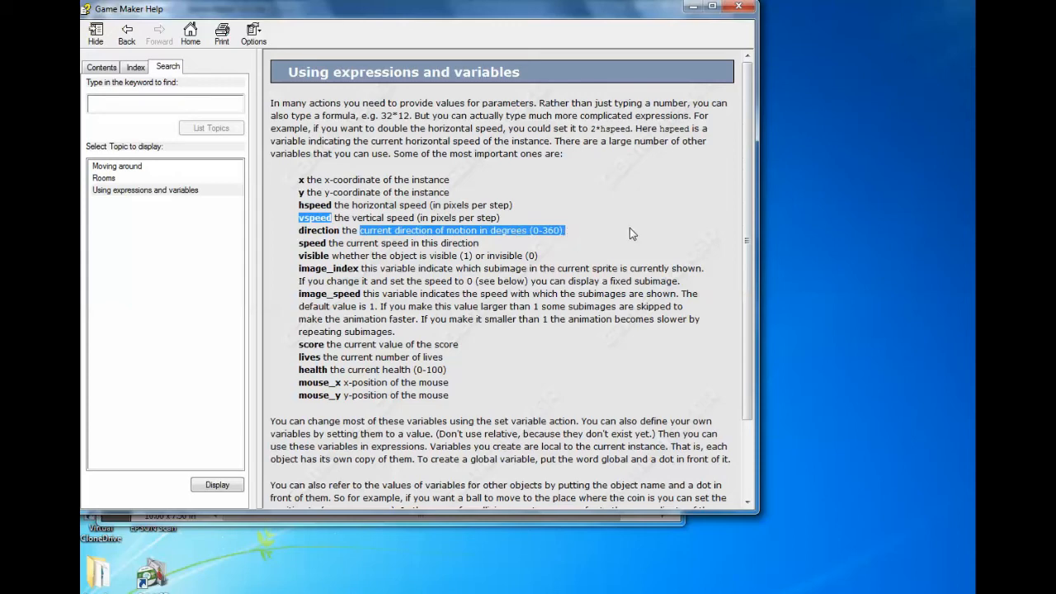
left_click(693, 6)
- Set the Move to Contact action's direction to direction and its maximum to 12, against solid objects
type("direction")
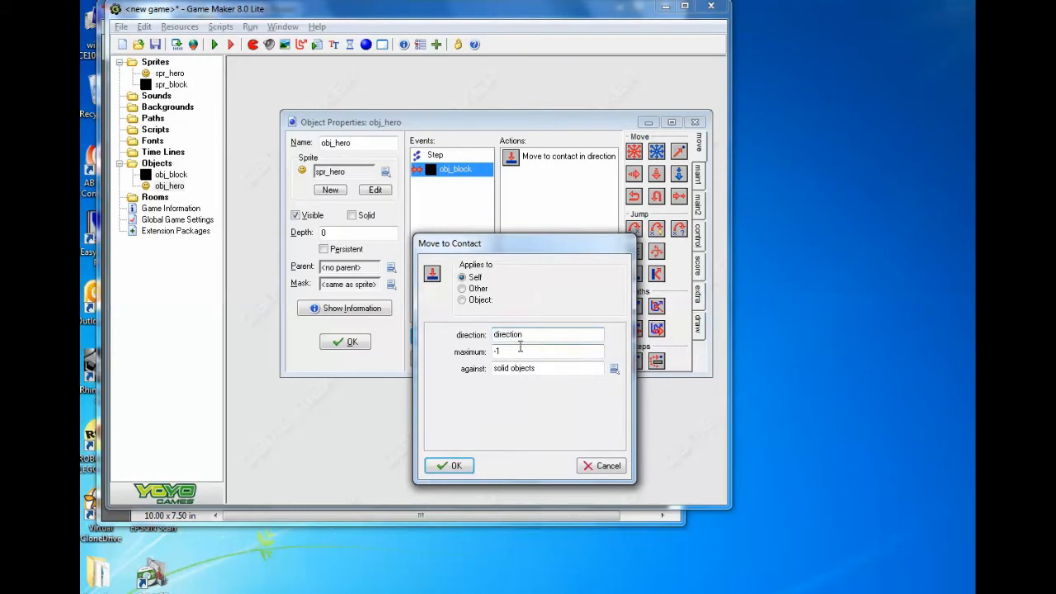
key("Tab")
type("12")
left_click_drag(536, 335, 475, 334)
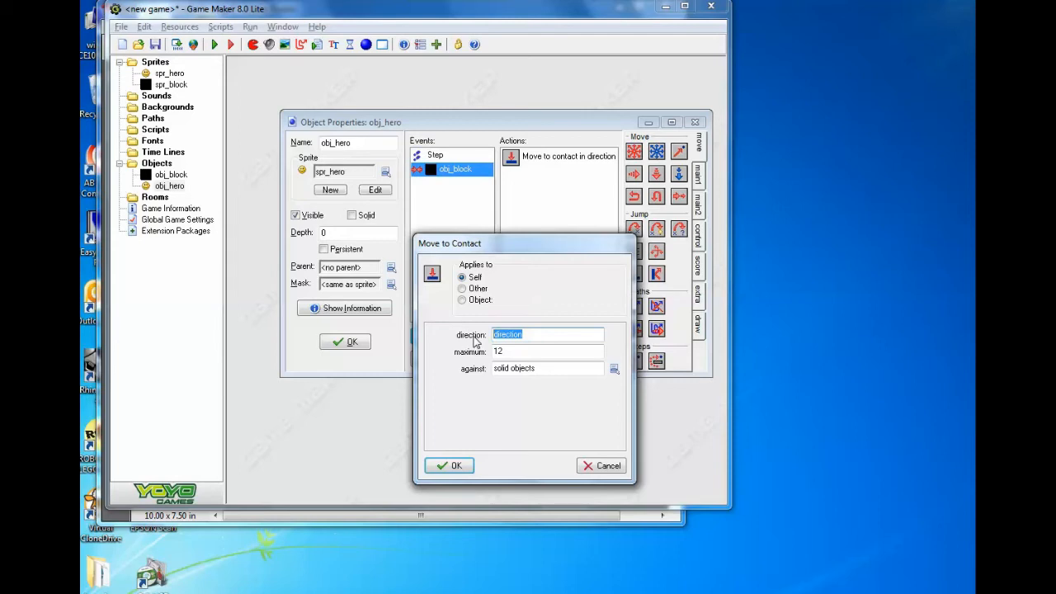
left_click_drag(508, 352, 479, 355)
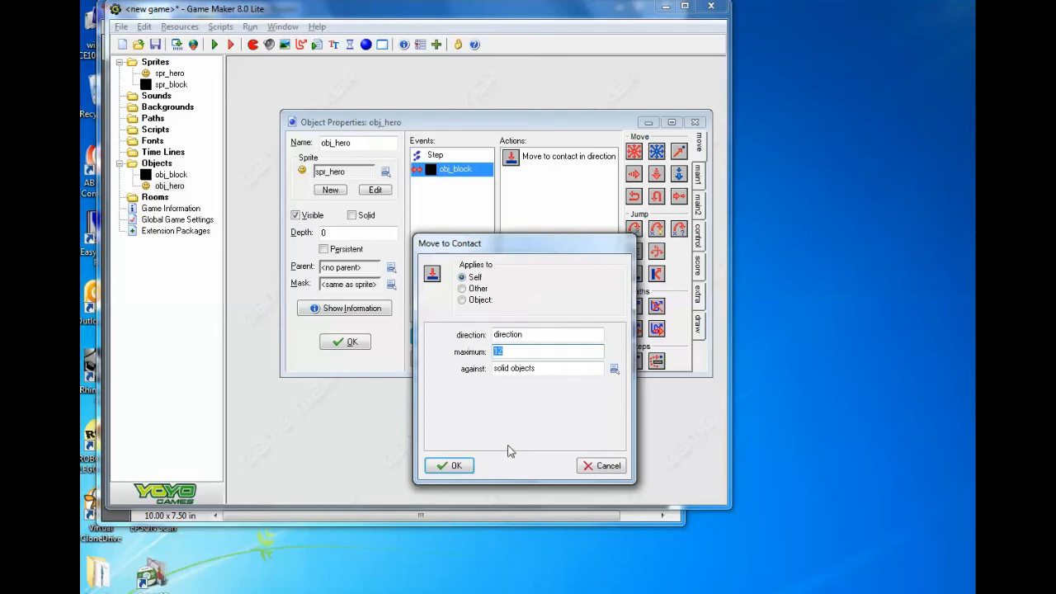
left_click(455, 466)
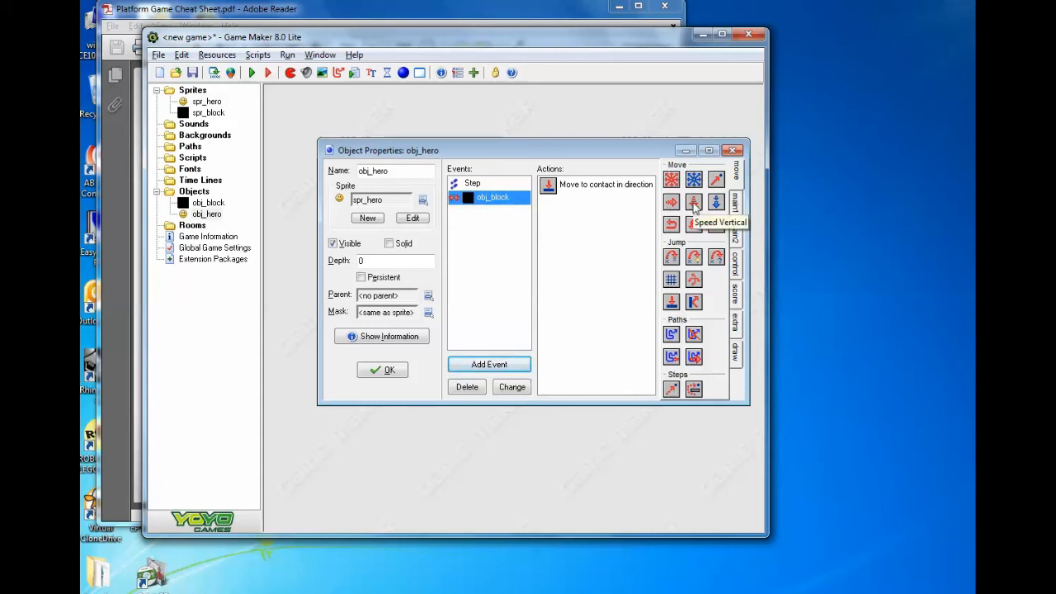
- Add a Speed Vertical action with vertical speed 0 after Move to Contact, checking it against the cheat sheet
left_click_drag(693, 206, 614, 210)
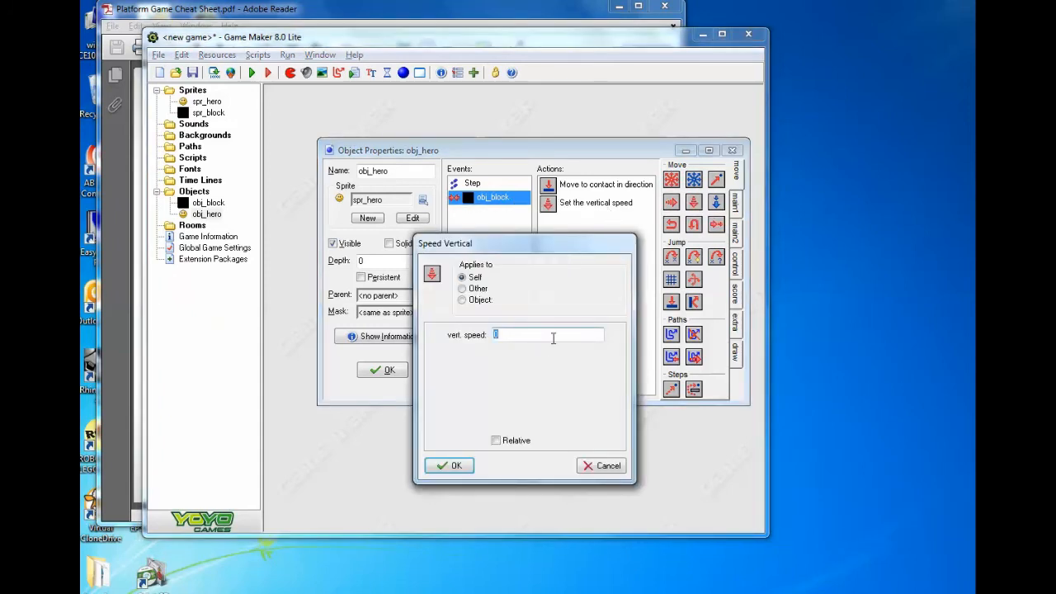
left_click(419, 22)
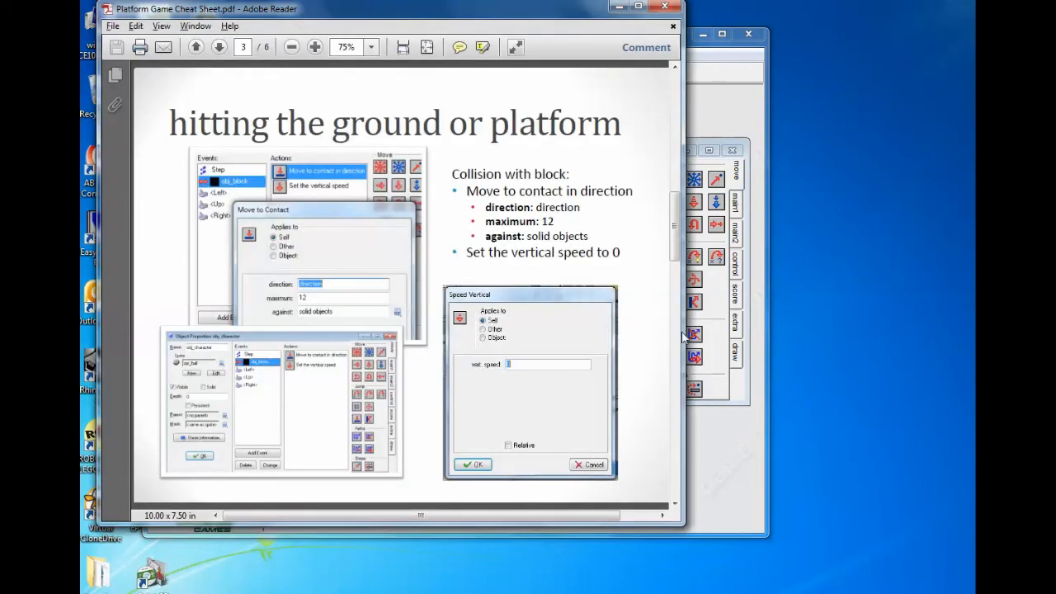
key("alt+Tab")
left_click(454, 466)
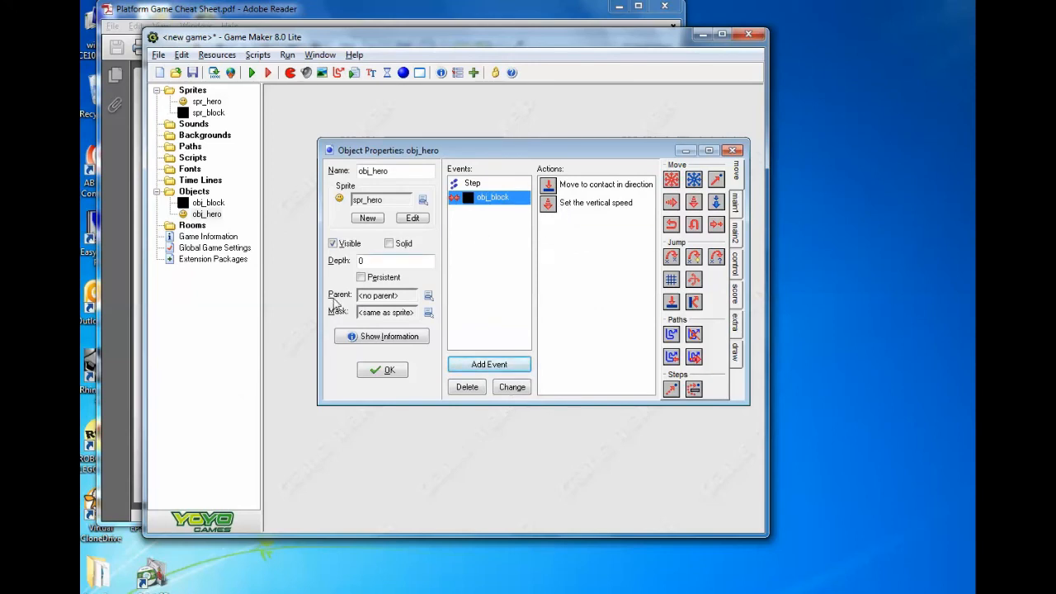
- Create a new room, then widen the program window and maximize the room editor to show the whole room
right_click(190, 226)
left_click(227, 232)
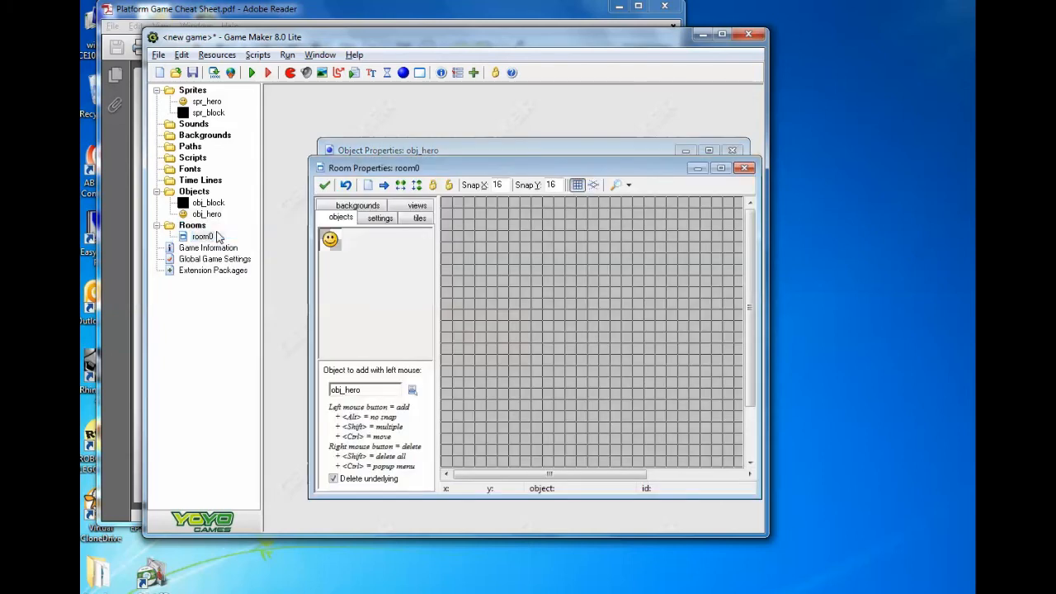
left_click_drag(750, 382, 749, 433)
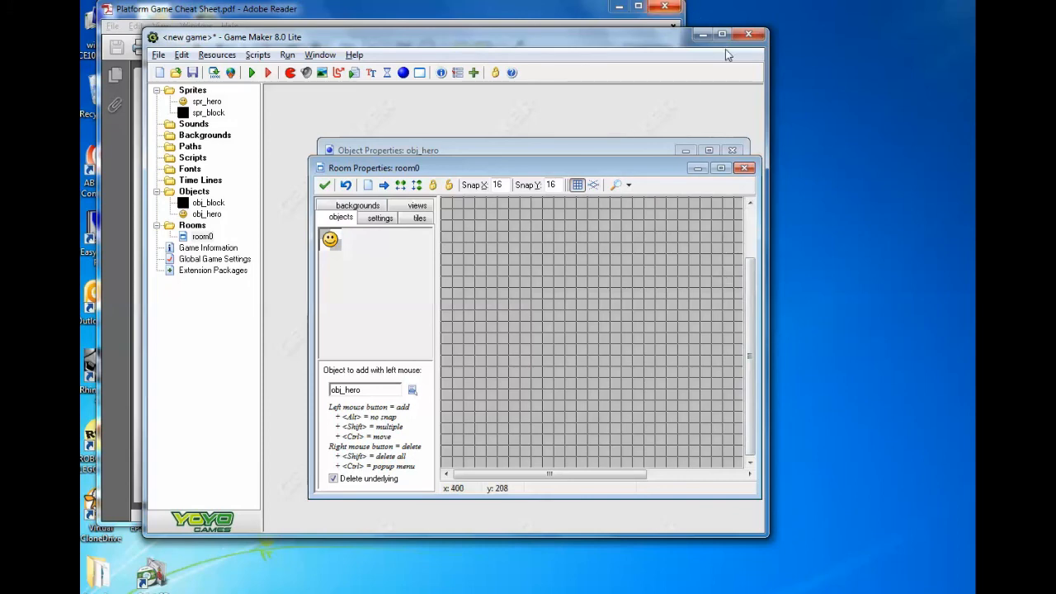
left_click_drag(769, 533, 970, 522)
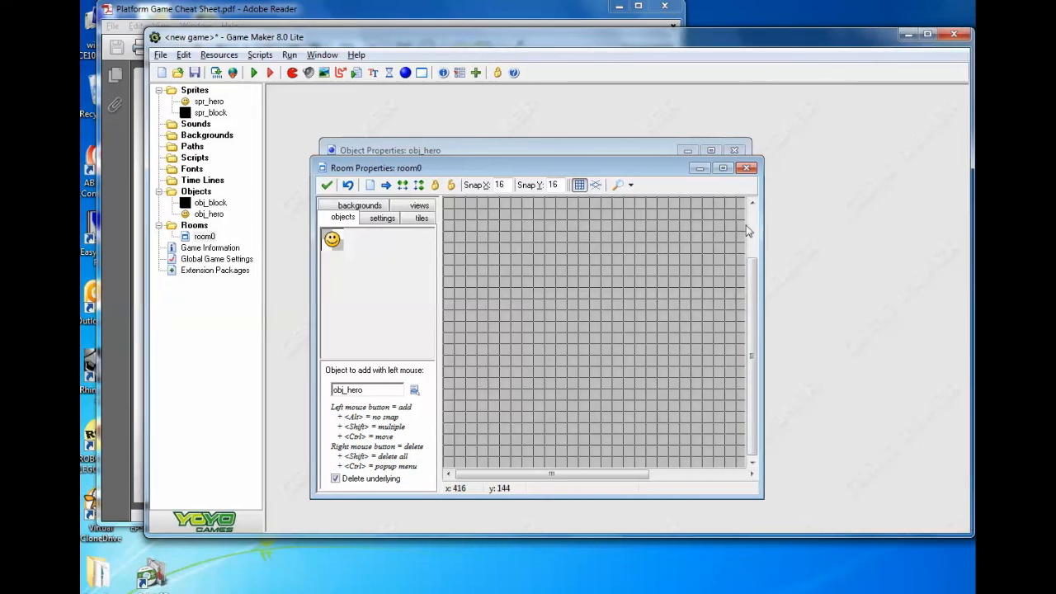
left_click(721, 168)
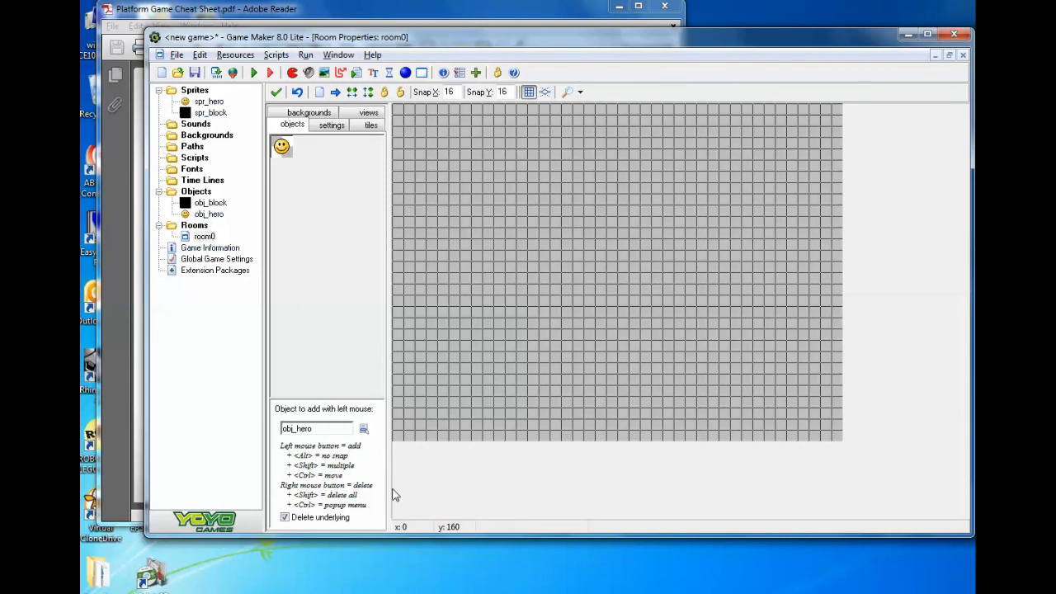
- Lay a floor of obj_block instances across the lower part of the room, with a dip right of the middle
left_click(362, 428)
left_click(380, 443)
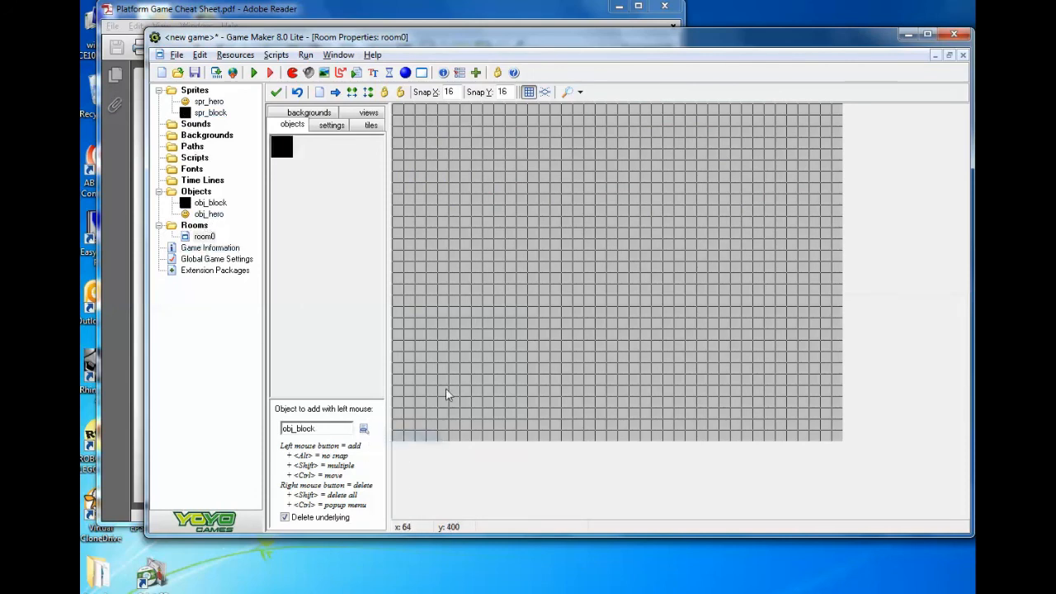
left_click(425, 388)
left_click(452, 396)
mouse_move(449, 397)
left_mouse_down("shift")
mouse_move(618, 401)
mouse_move(676, 418)
mouse_move(837, 395)
left_mouse_up("shift")
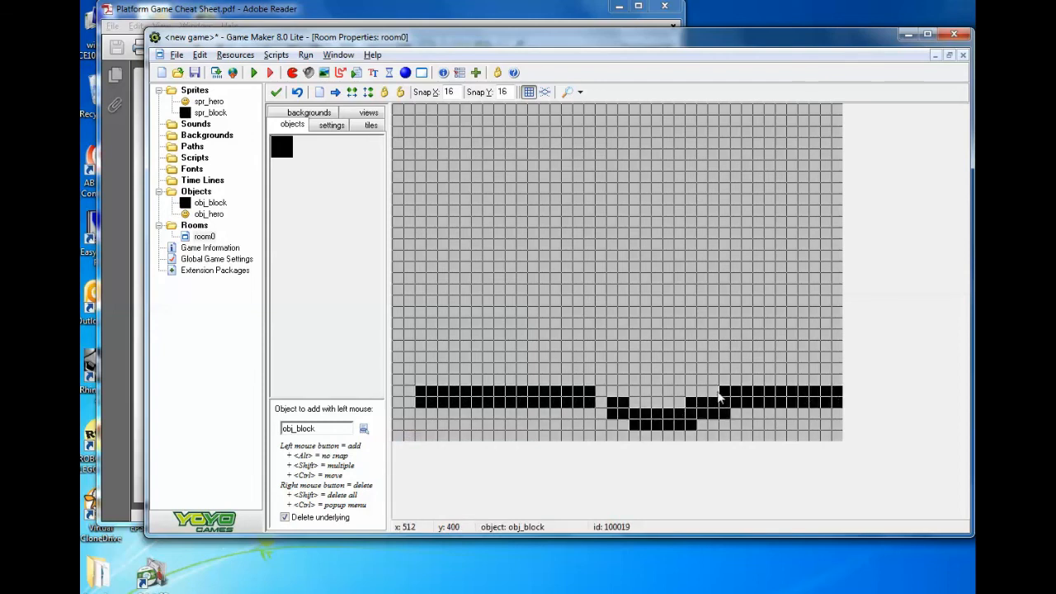
left_click_drag(601, 412, 600, 400, "shift")
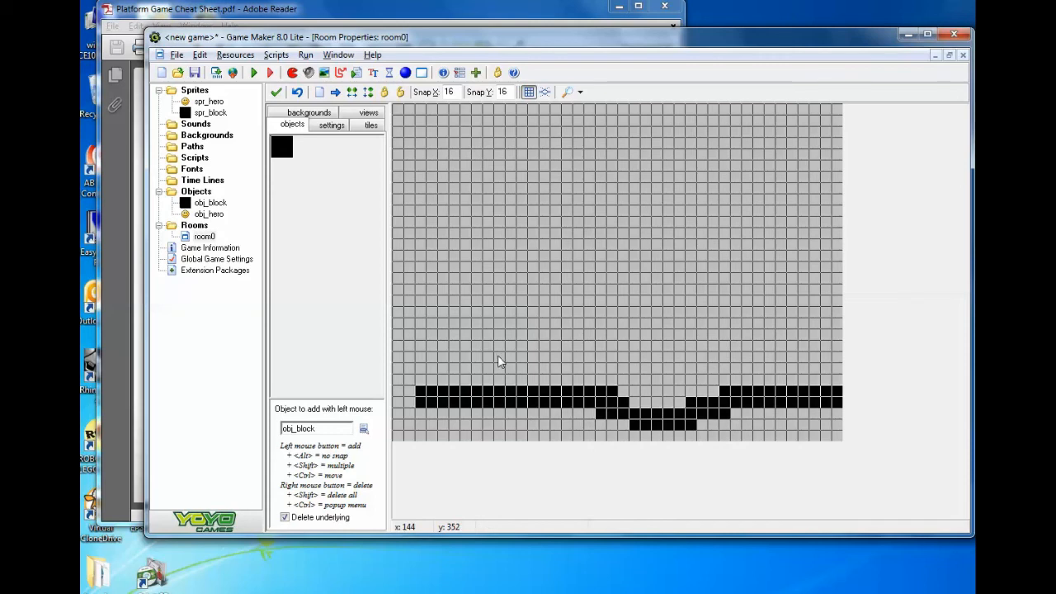
- Place one obj_hero instance in the upper area of the room, above the level floor section
left_click(363, 429)
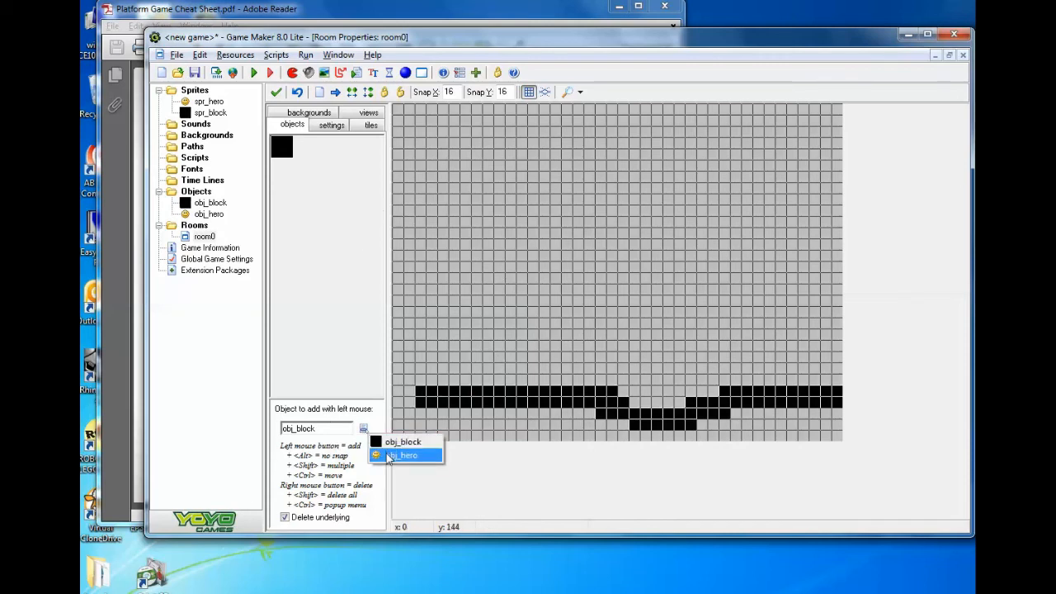
left_click(401, 454)
left_click(515, 181)
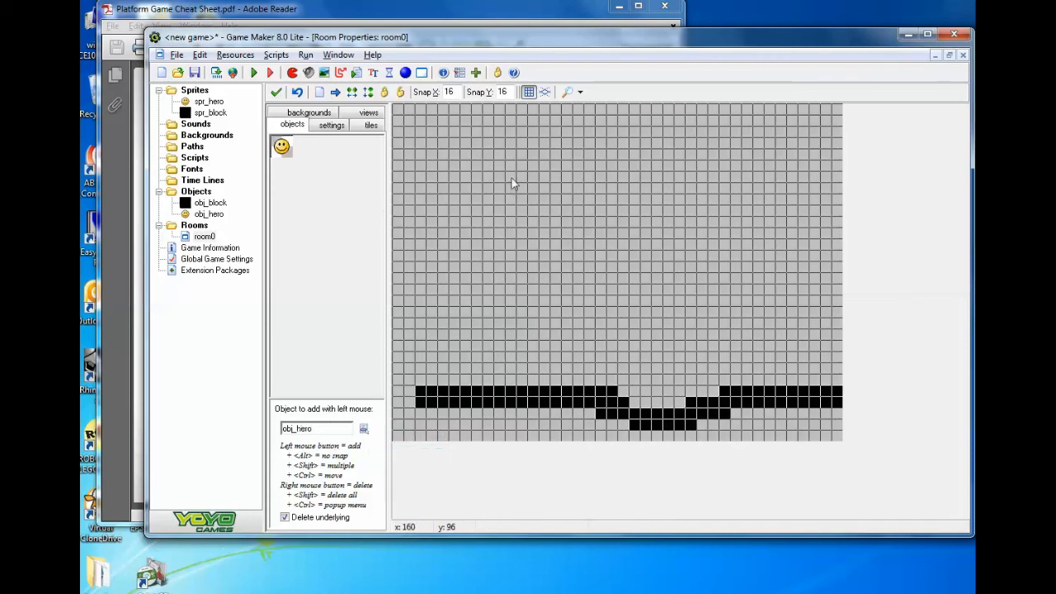
- Open obj_block's properties and make the object solid
double_click(209, 214)
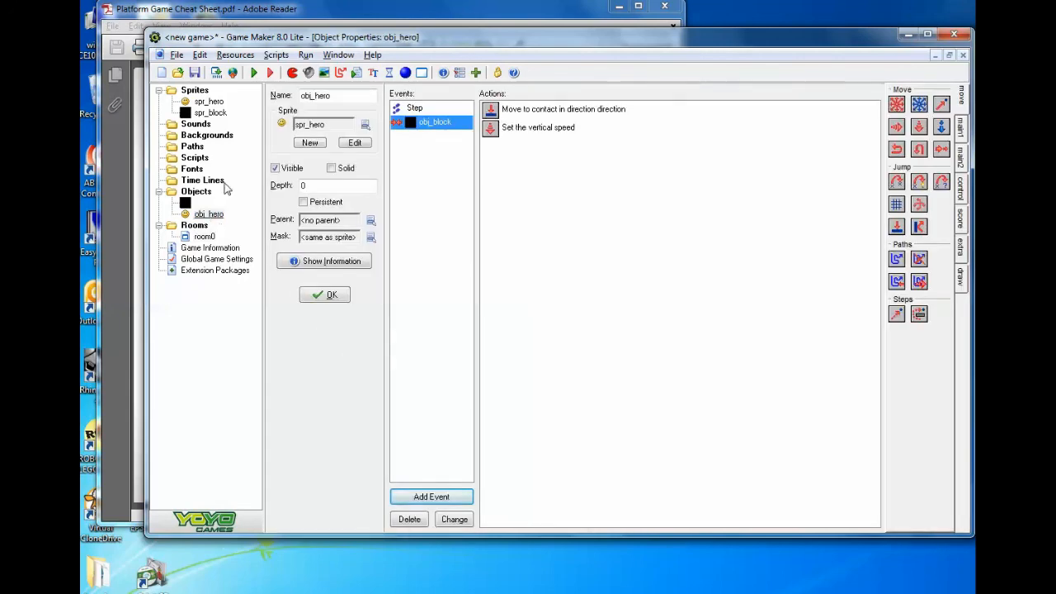
double_click(209, 203)
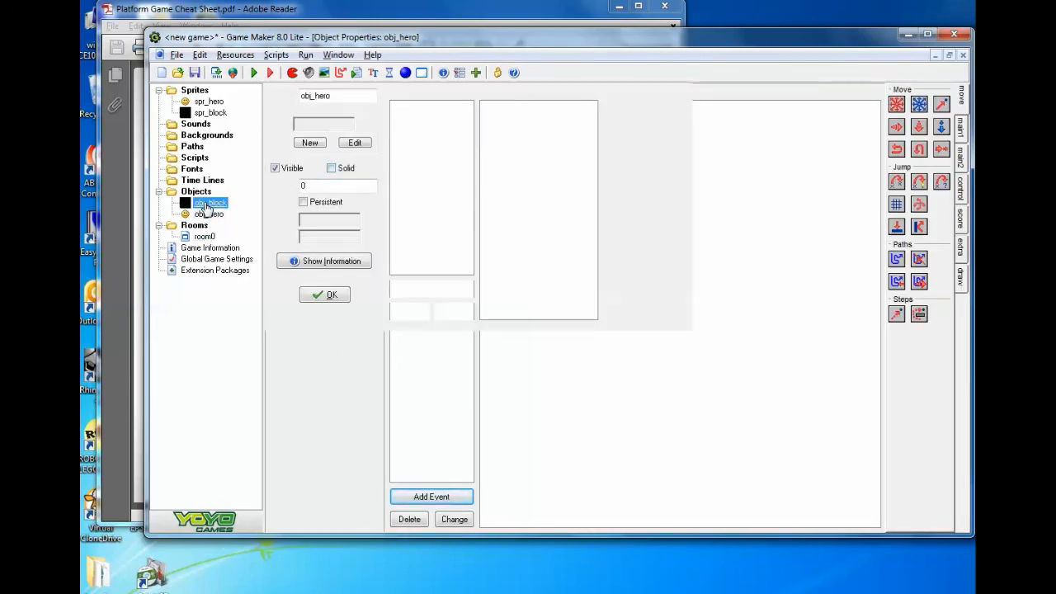
left_click(331, 168)
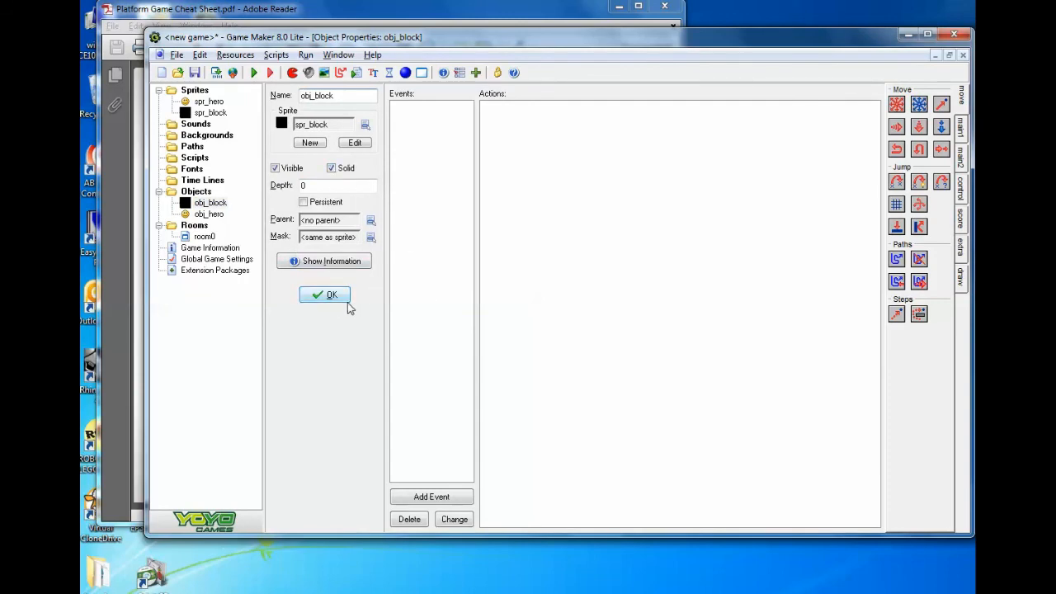
- Return to room0 and run the game to watch the hero fall onto the blocks, then close it and rerun it
double_click(202, 237)
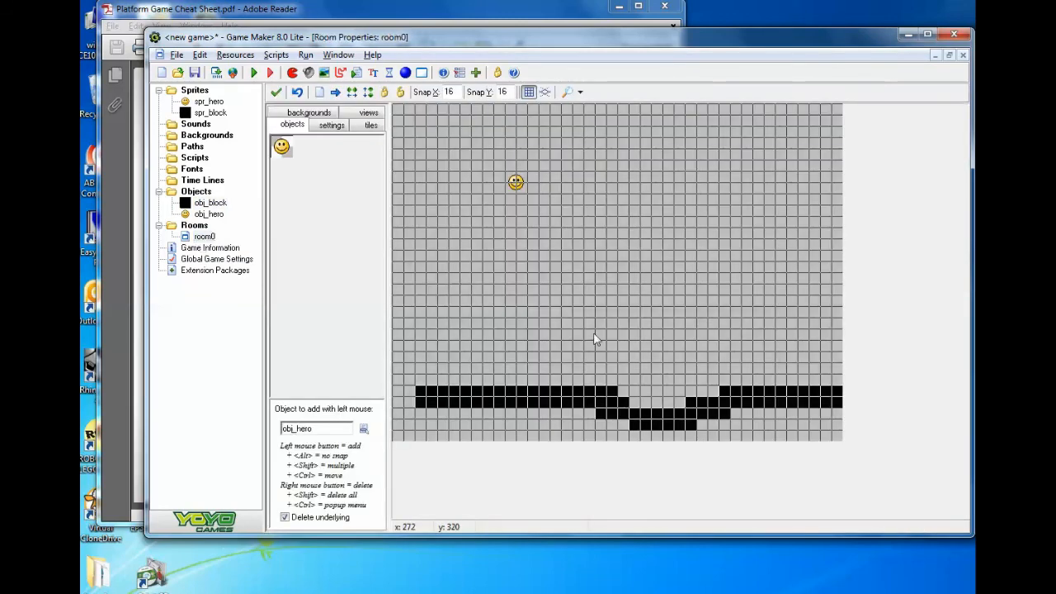
left_click(256, 73)
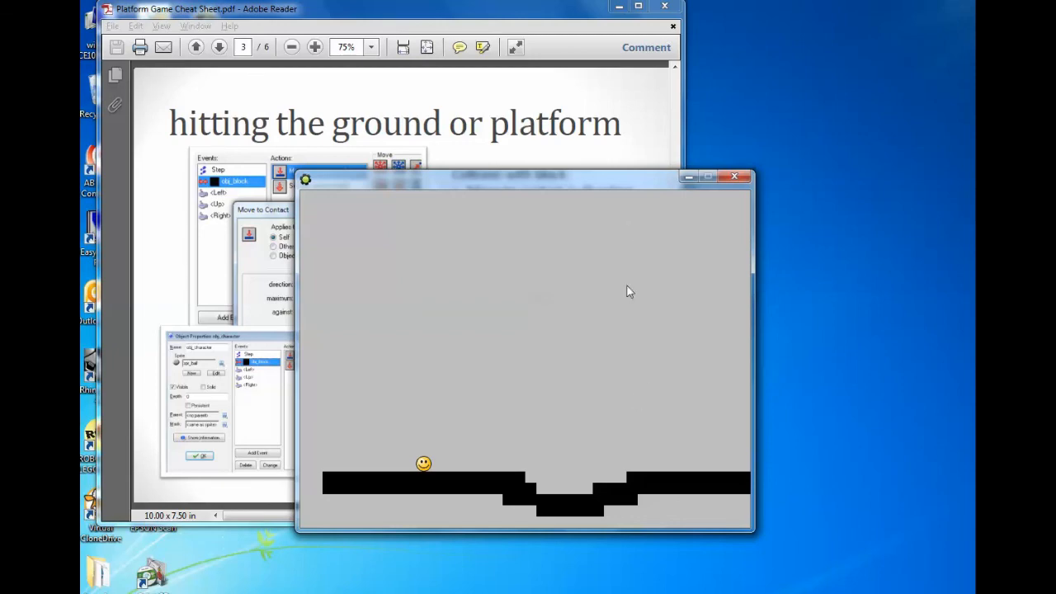
left_click(734, 176)
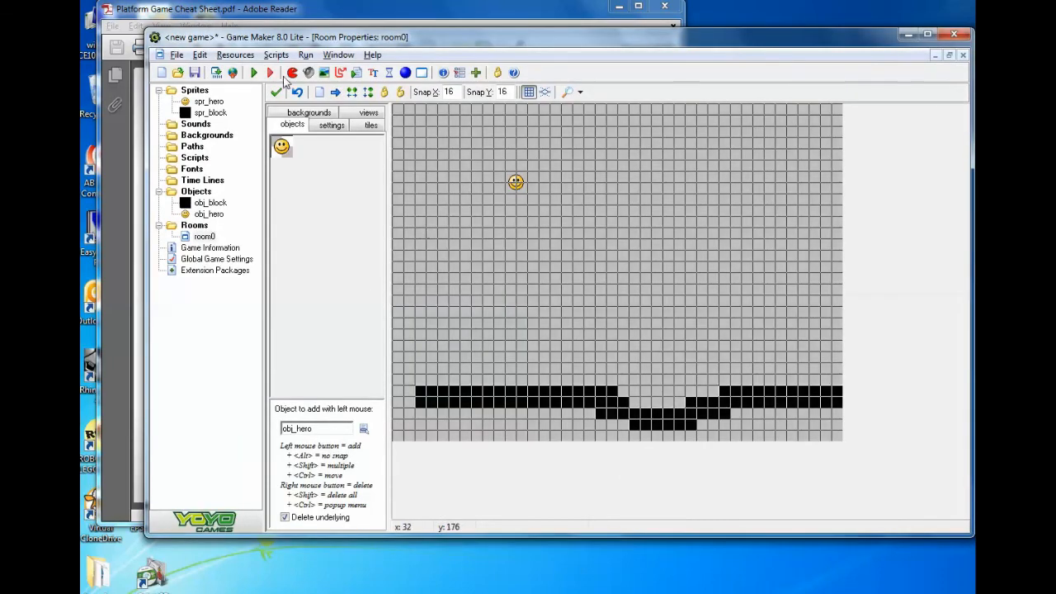
left_click(255, 73)
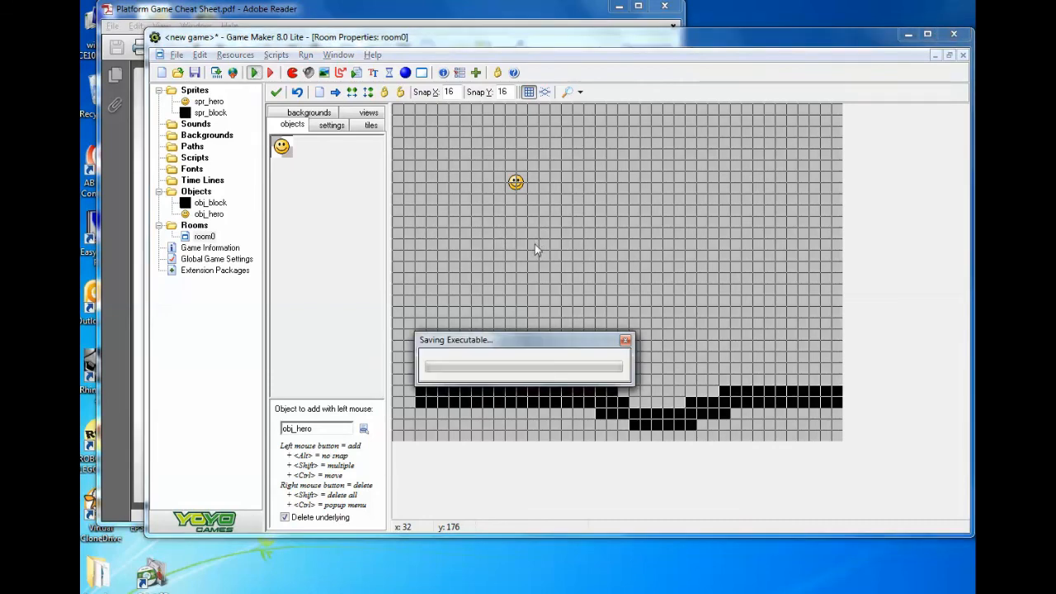